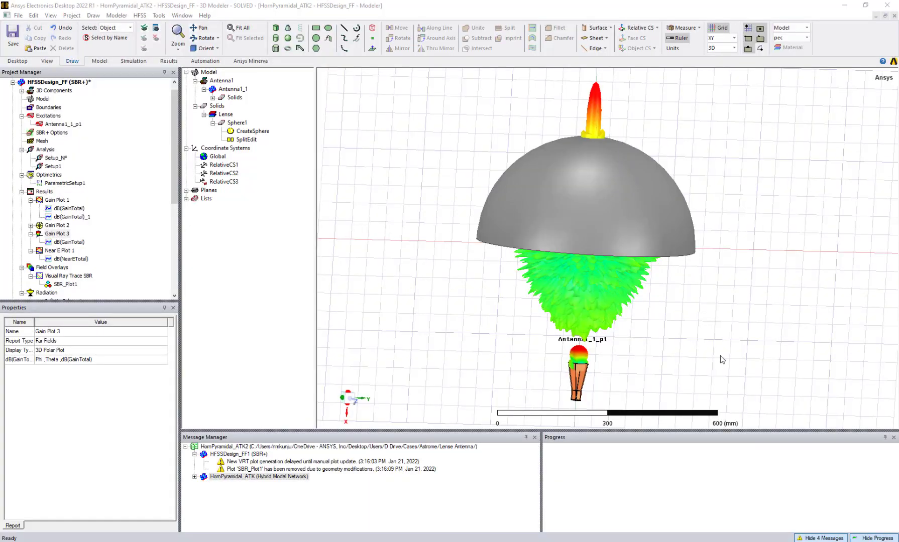
Set the lens hemisphere's transparency to 0.6 and orbit to see the gain pattern inside
scroll(684, 333, up, 1)
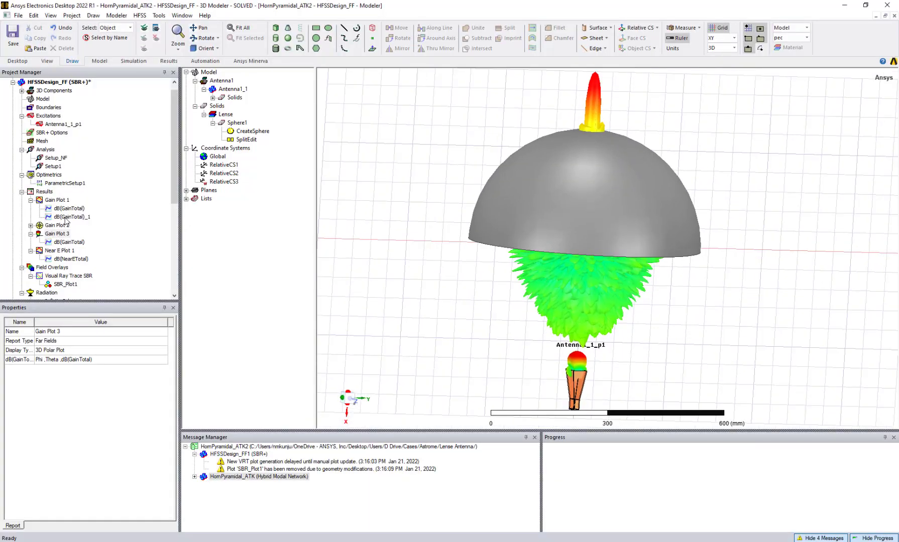
click(545, 201)
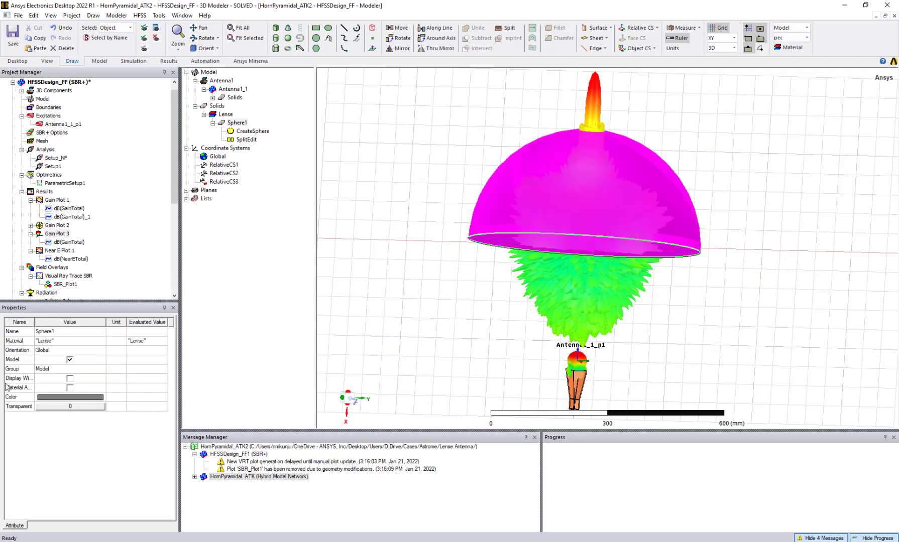
drag(398, 267, 444, 267)
click(425, 293)
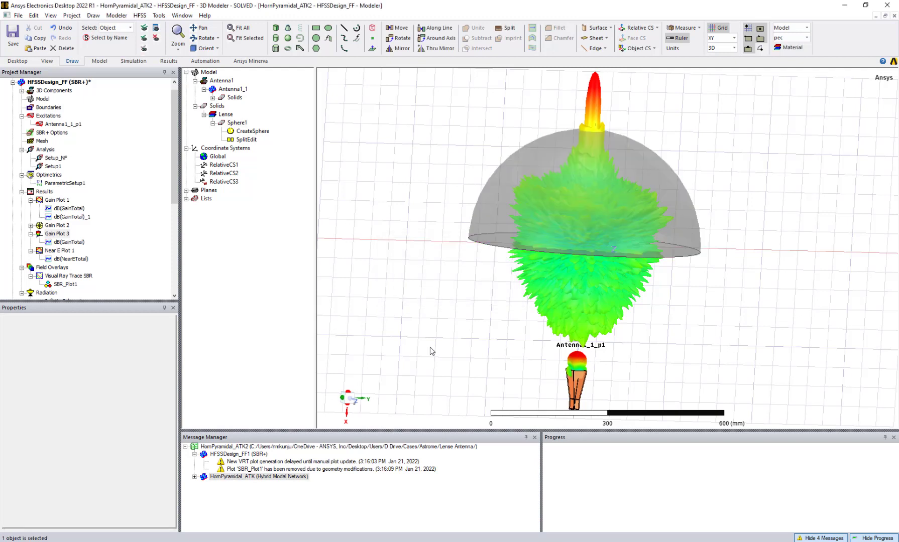
mouse_move(519, 352)
alt+mouse_down()
mouse_move(478, 332)
mouse_move(471, 371)
mouse_move(497, 325)
mouse_move(511, 346)
alt+mouse_up()
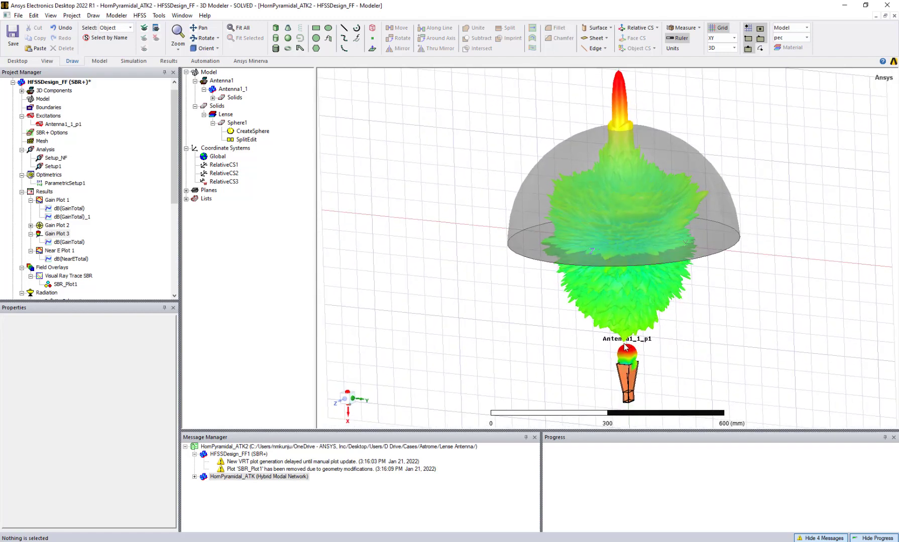
alt+drag(490, 241, 533, 248)
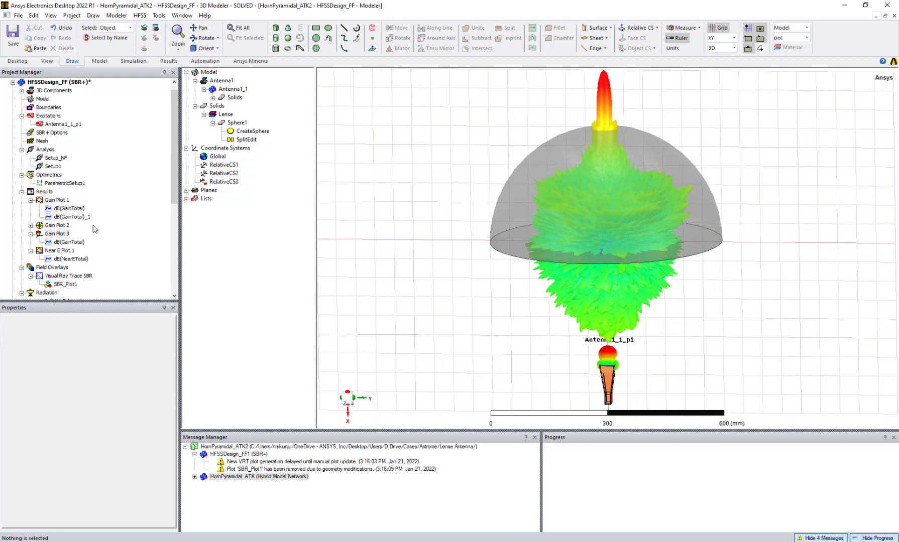
mouse_move(578, 359)
alt+mouse_down()
mouse_move(565, 325)
mouse_move(567, 344)
alt+mouse_up()
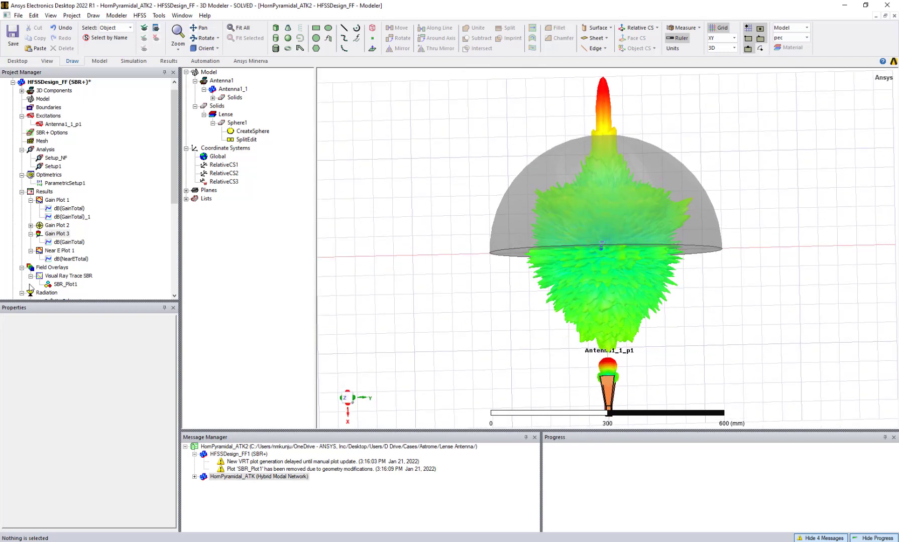
right_click(60, 251)
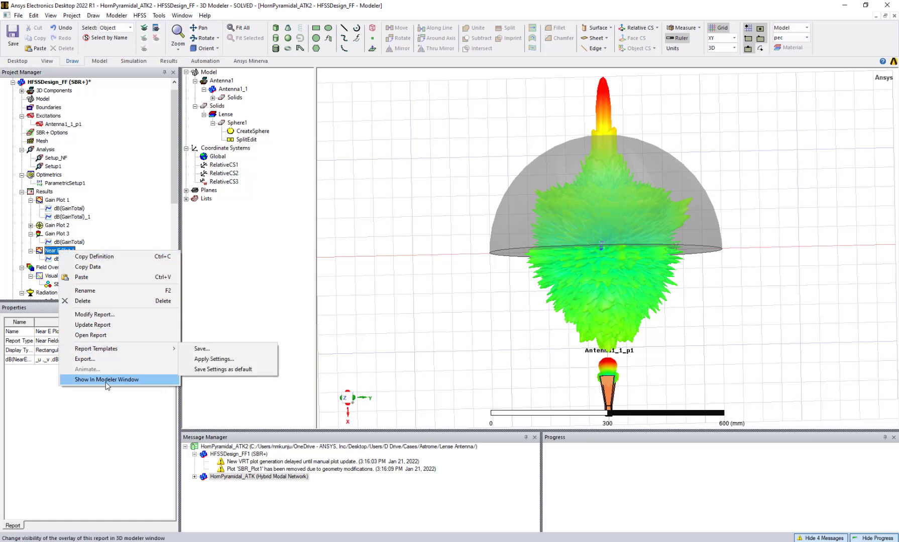
Overlay Near E Plot 1 on the model and return Sphere1's transparency to 0
click(106, 380)
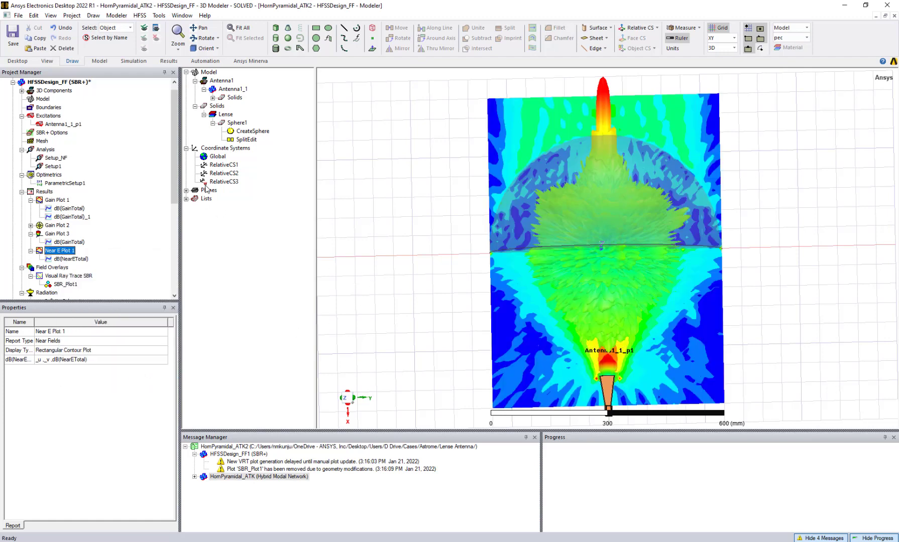
click(235, 124)
click(68, 406)
drag(444, 266, 396, 271)
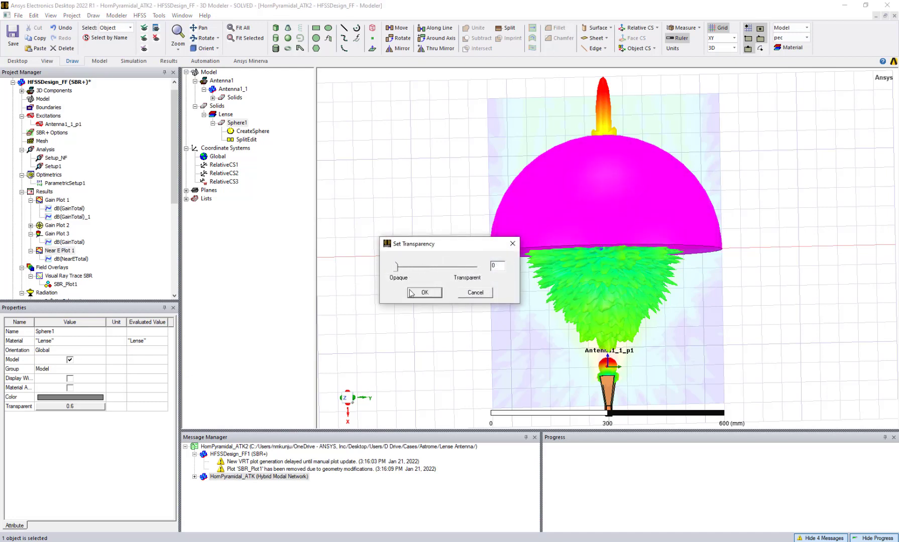
click(424, 292)
Turn off Show In Modeler Window for Gain Plot 3 to hide the 3D gain pattern
click(53, 234)
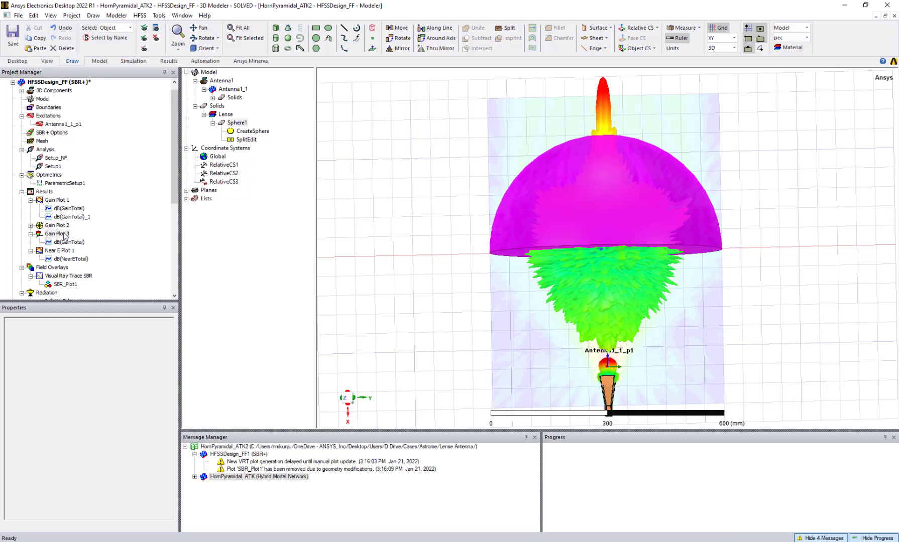
right_click(64, 236)
click(126, 362)
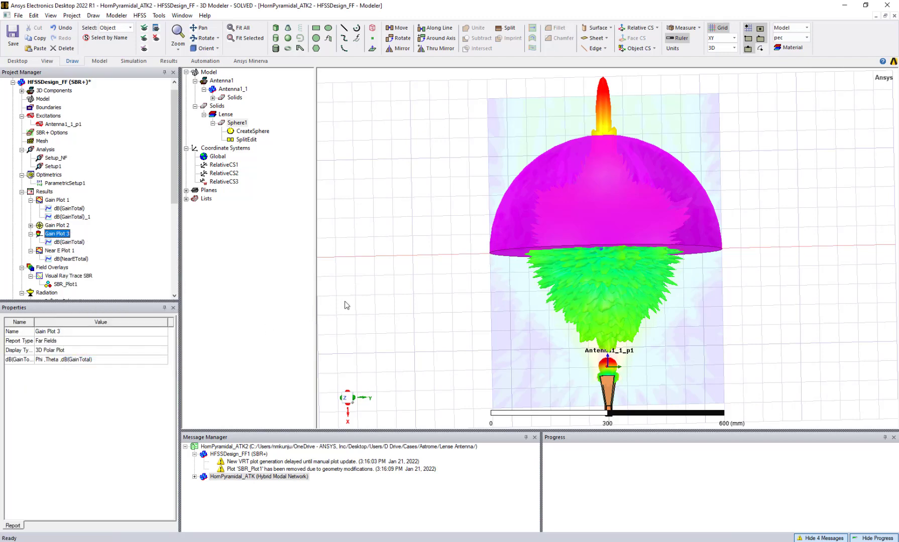
click(396, 285)
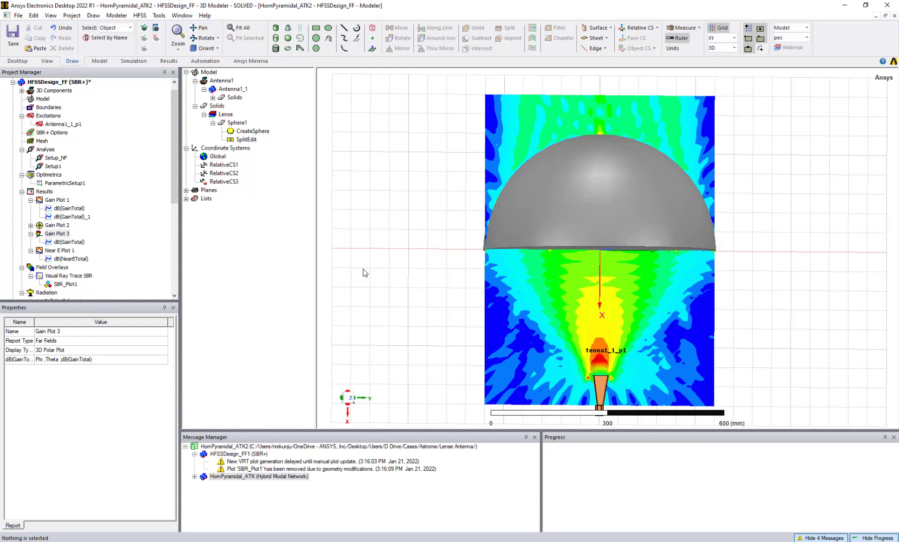
scroll(548, 215, down, 3)
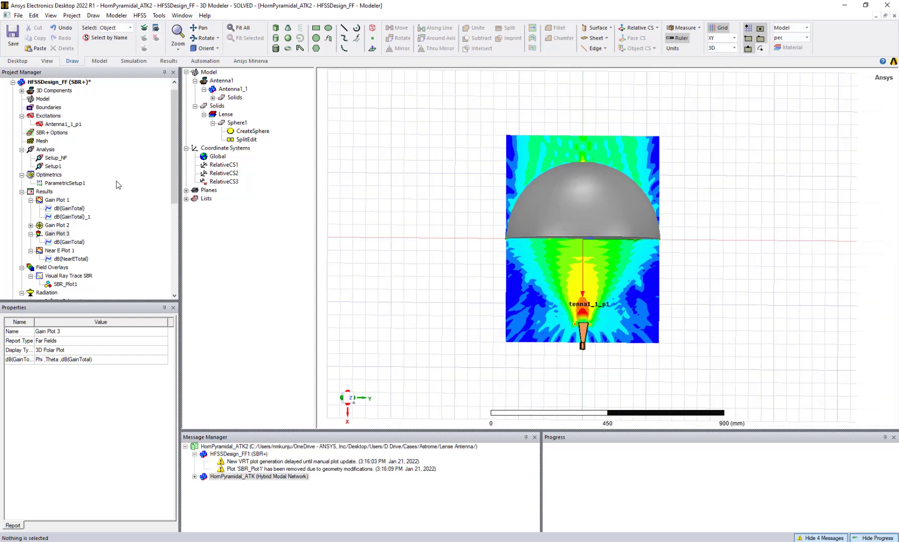
Switch to the HornPyramidal_ATK design and open its ff_3D_GainTotal 3D gain plot
click(13, 82)
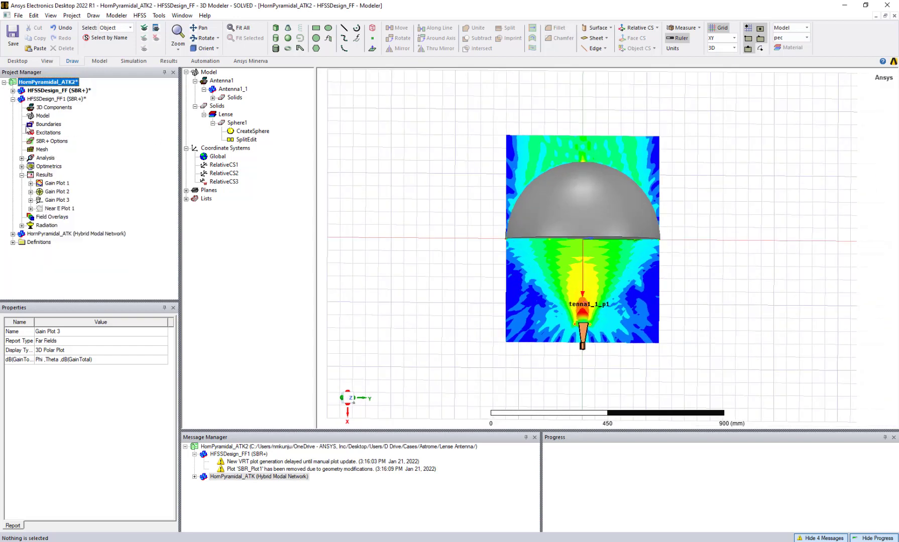
click(31, 234)
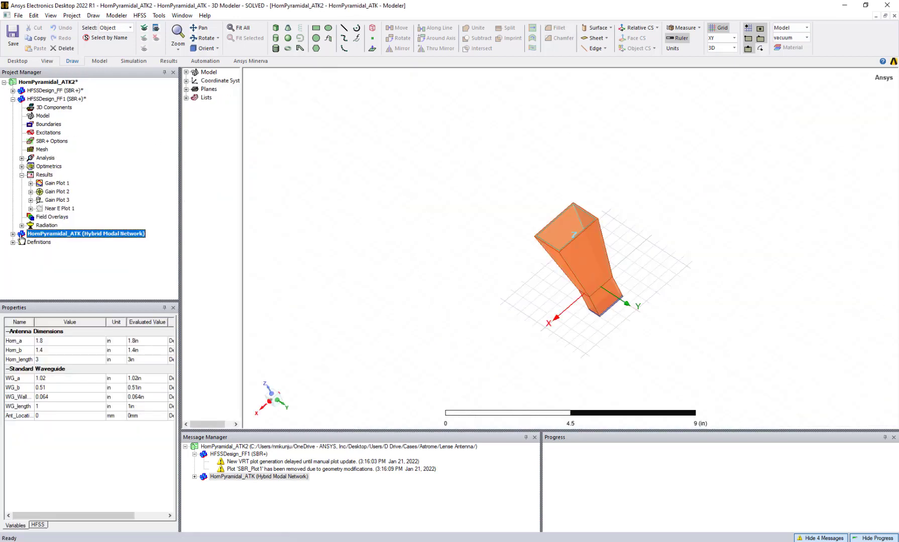
alt+drag(519, 281, 617, 220)
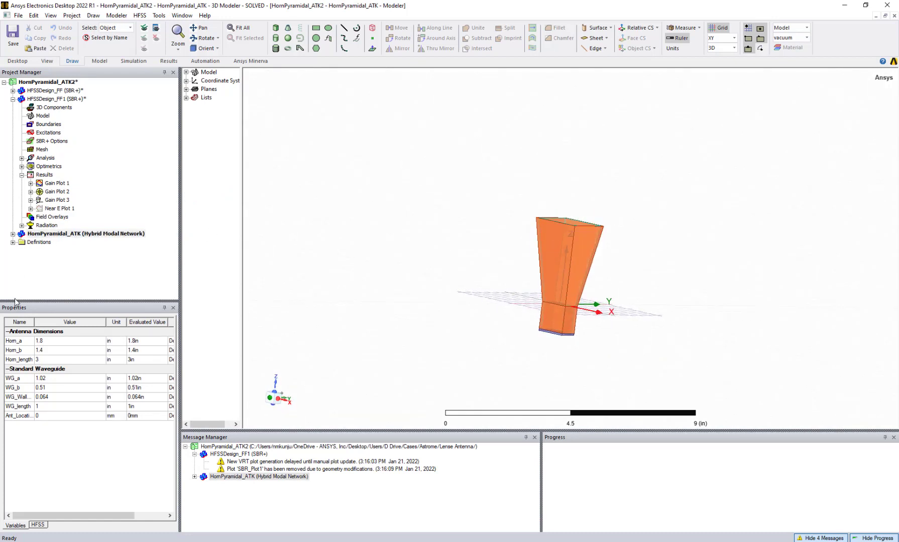
click(13, 234)
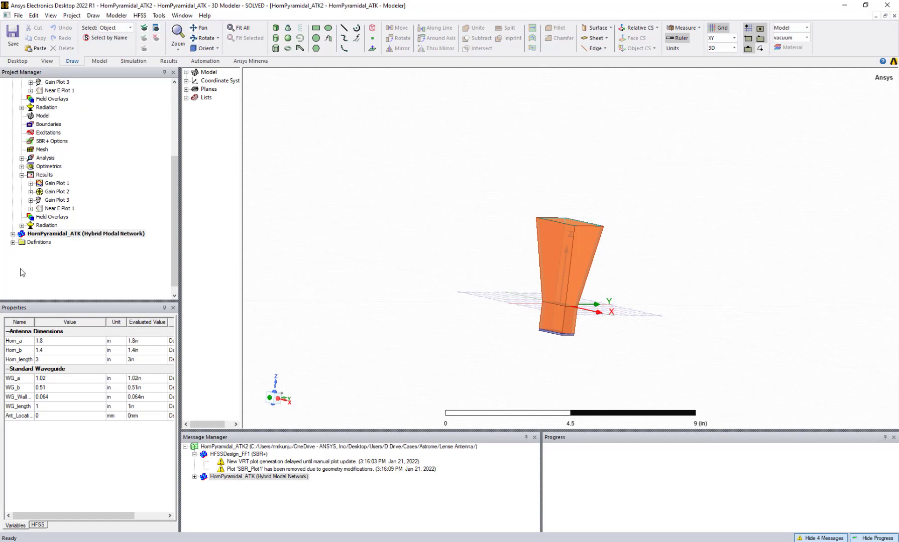
click(39, 233)
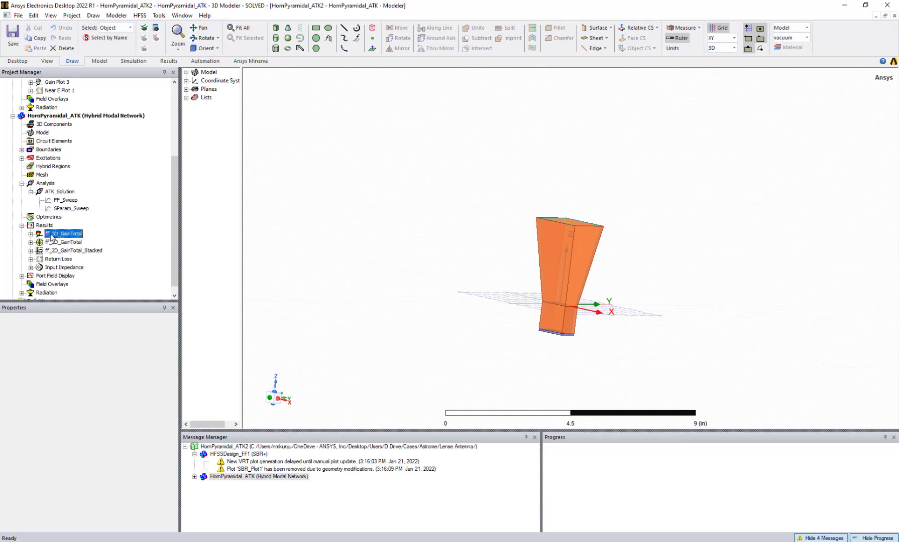
click(50, 234)
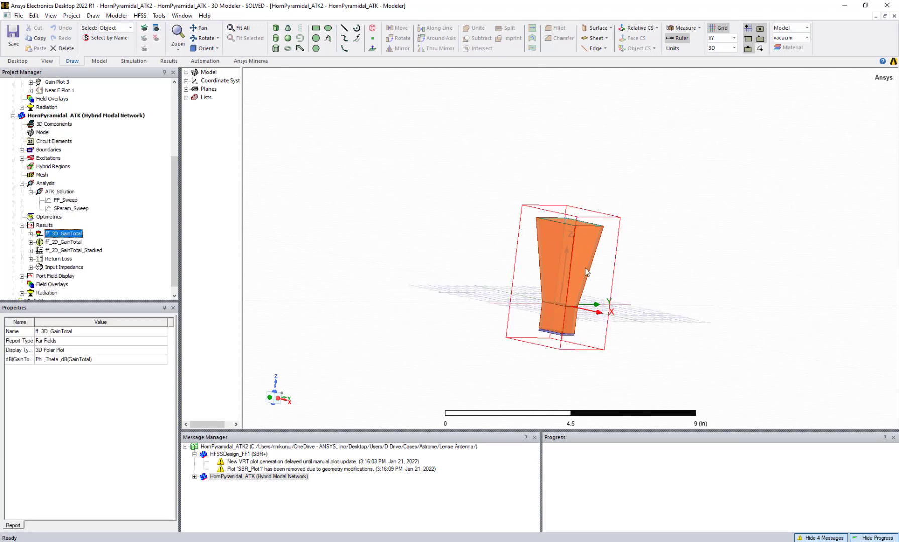
double_click(39, 236)
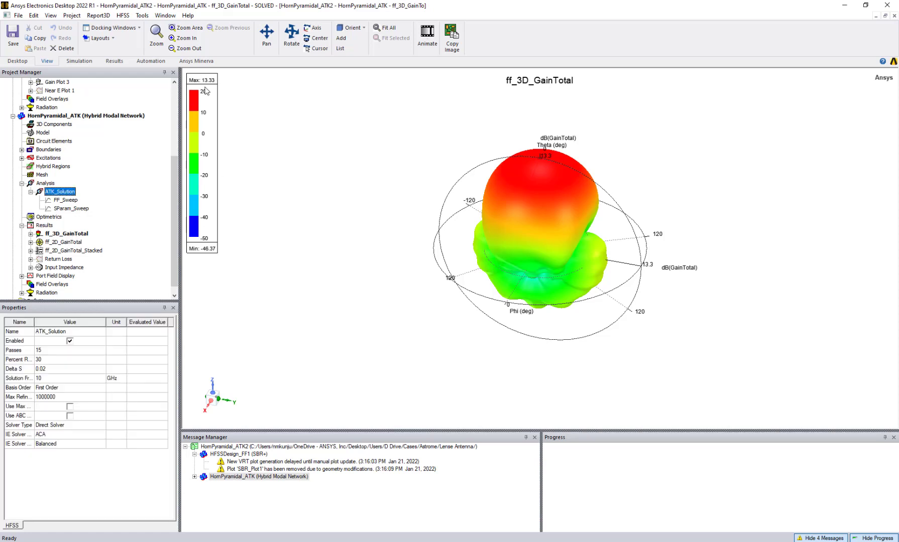
Overlay ff_3D_GainTotal on the HornPyramidal_ATK model in the modeler window
right_click(62, 235)
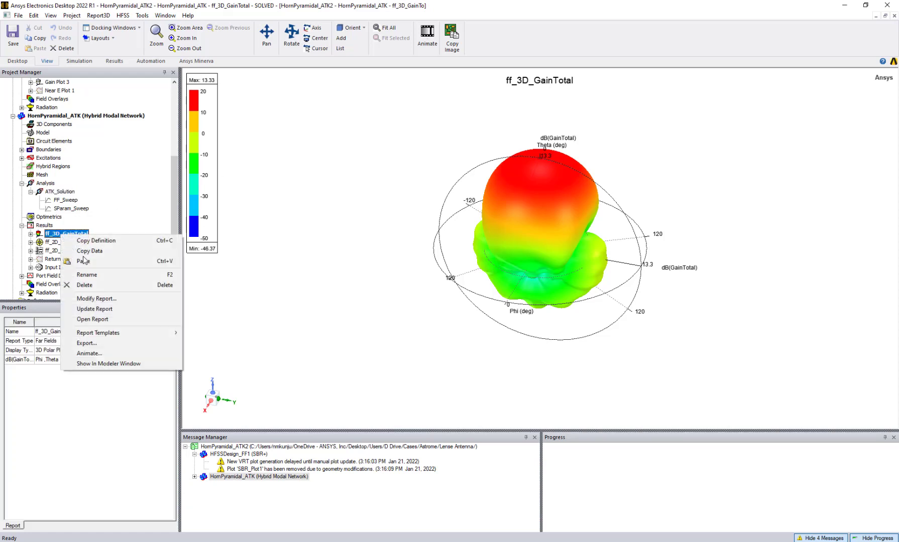
click(114, 364)
scroll(47, 154, up, 3)
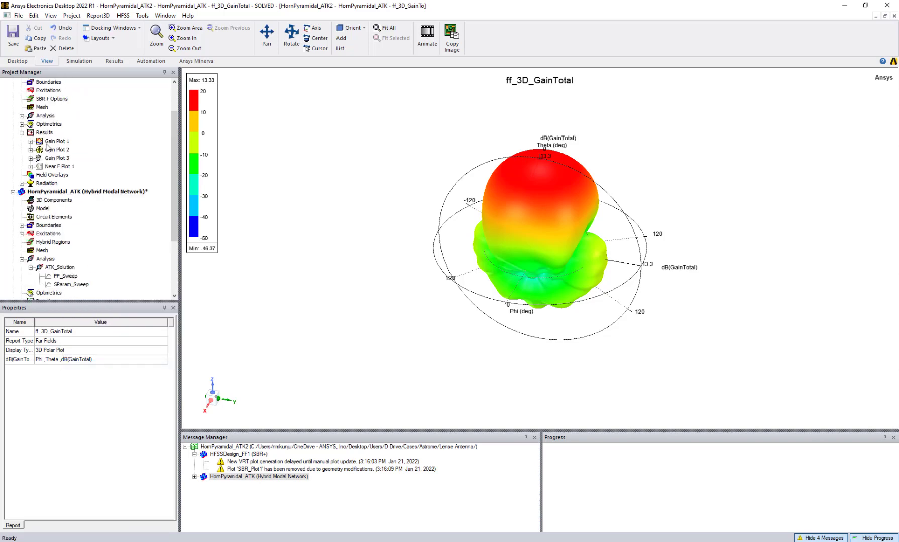
click(44, 192)
double_click(43, 192)
Inspect the horn with its gain overlay, then switch to the HFSSDesign_FF1 lens design
alt+drag(507, 268, 520, 322)
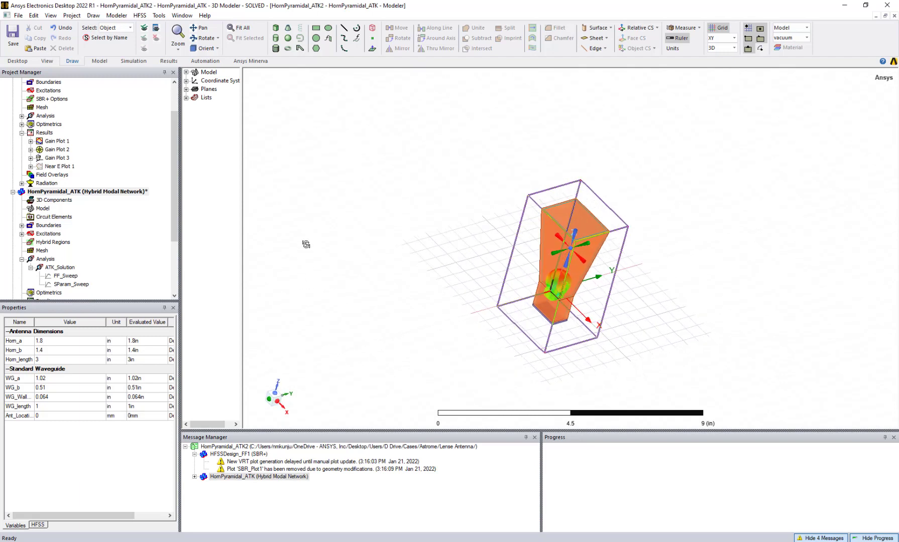
key(ctrl+d)
scroll(105, 207, up, 2)
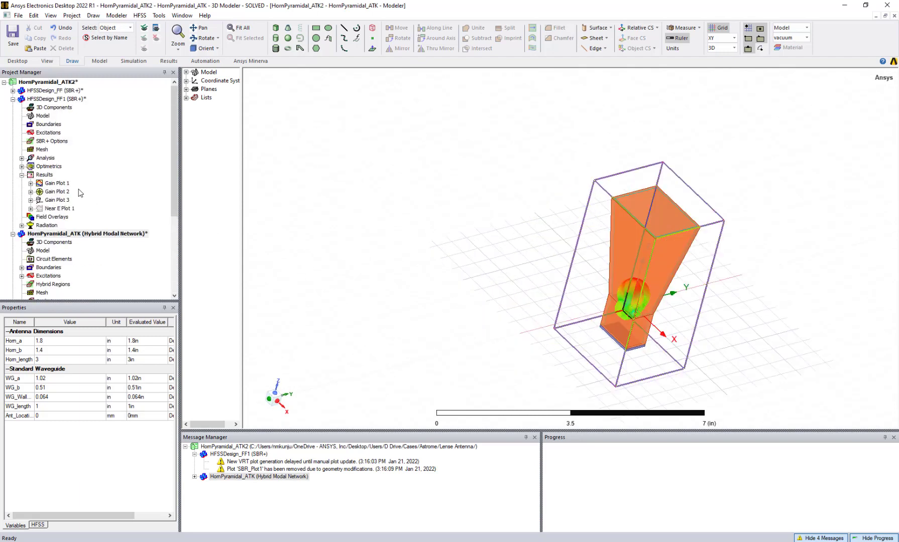
click(31, 102)
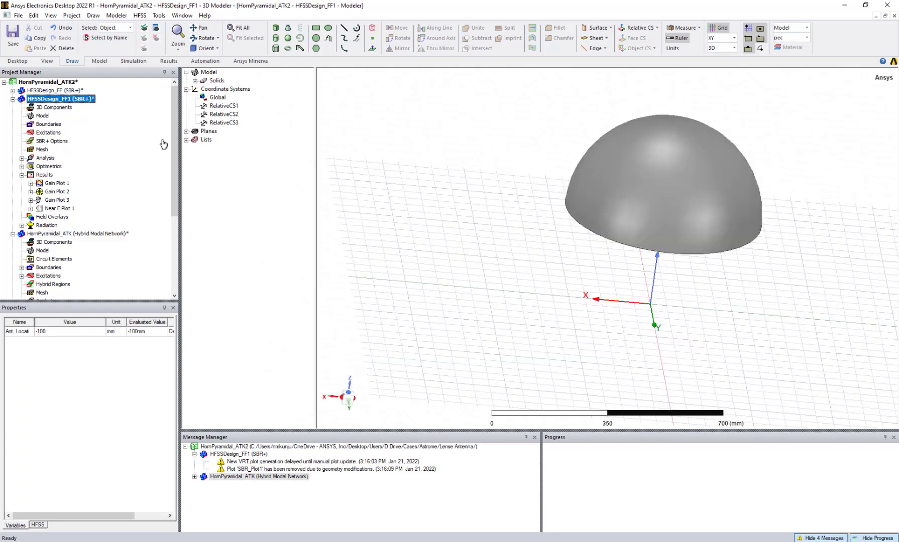
Confirm that HFSSDesign_FF1 uses the SBR+ solution type
right_click(50, 101)
click(90, 175)
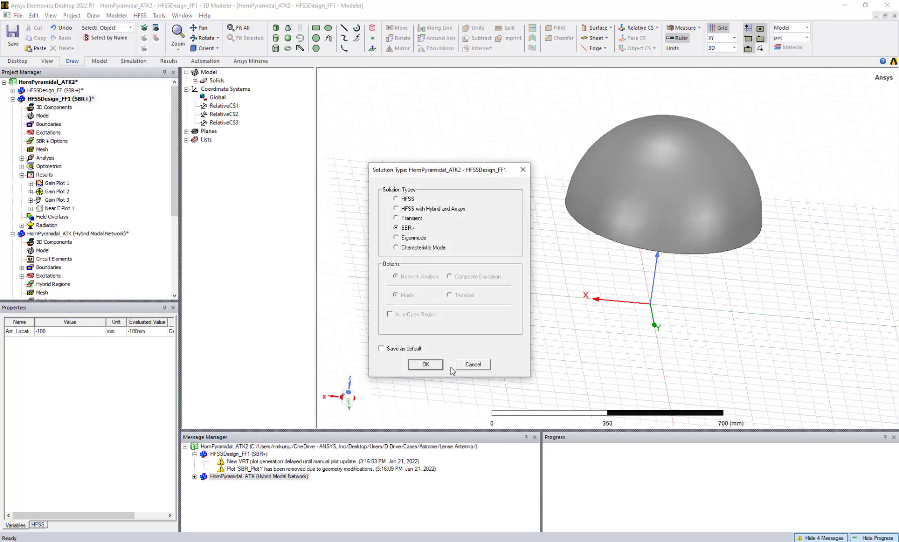
click(425, 365)
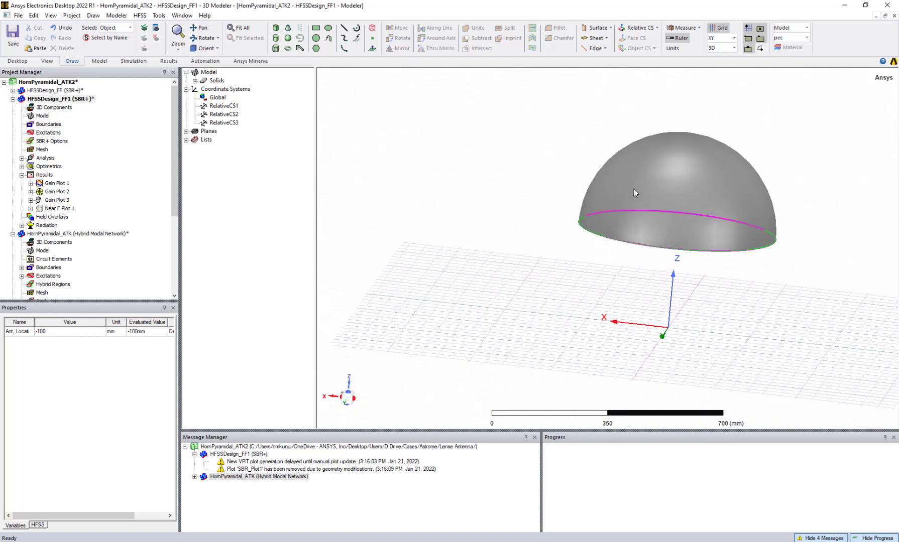
Check that Sphere1 is assigned the Lense material, leaving the assignment unchanged
click(633, 189)
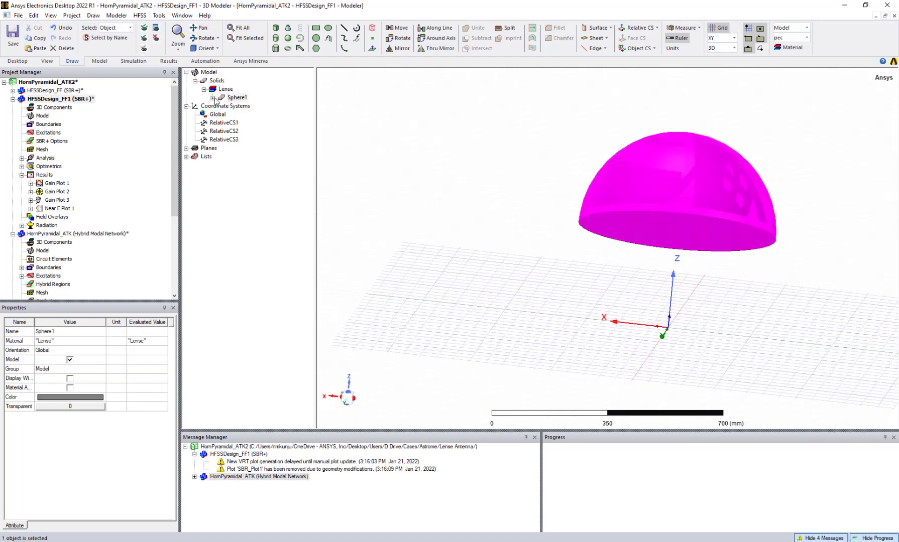
right_click(229, 98)
click(263, 188)
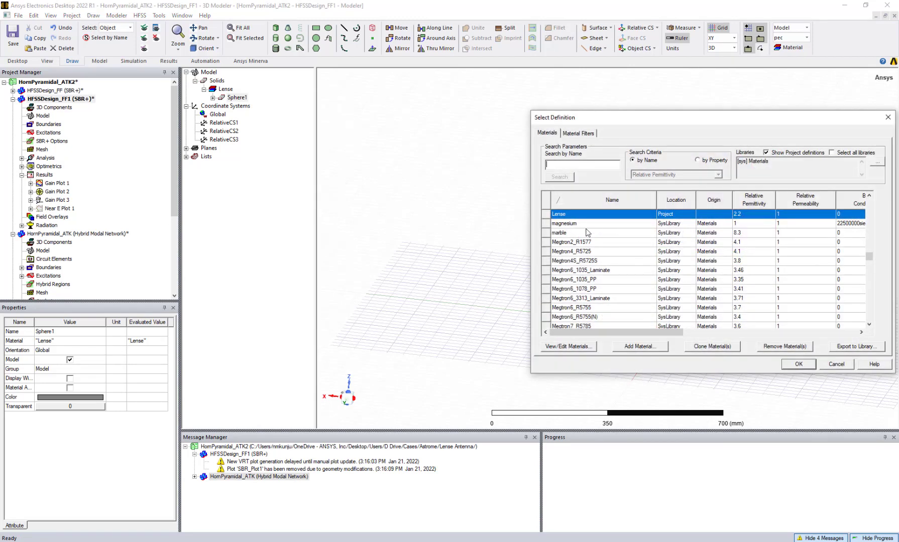
drag(630, 331, 671, 331)
click(831, 364)
alt+drag(542, 258, 416, 280)
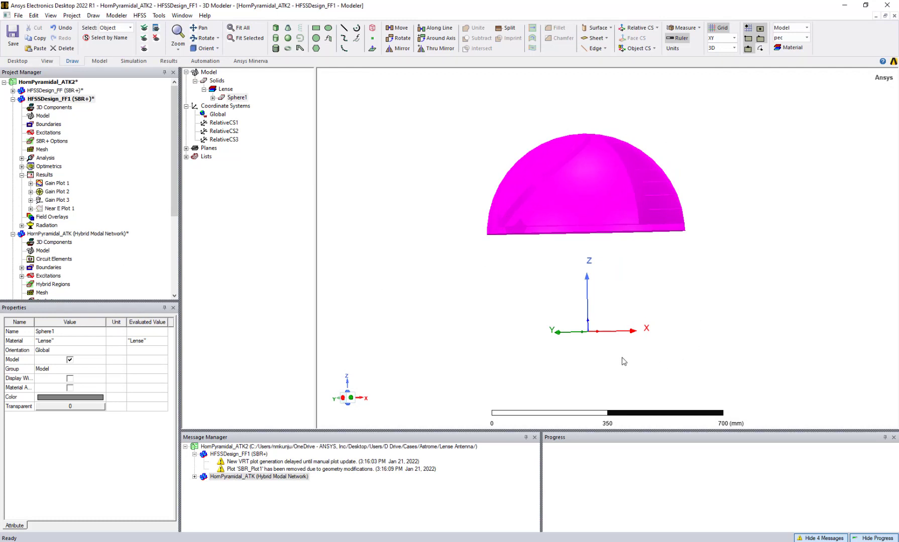
Create a linked antenna from 3D Components with Link to Source Design, using Near Field data
click(486, 247)
right_click(60, 108)
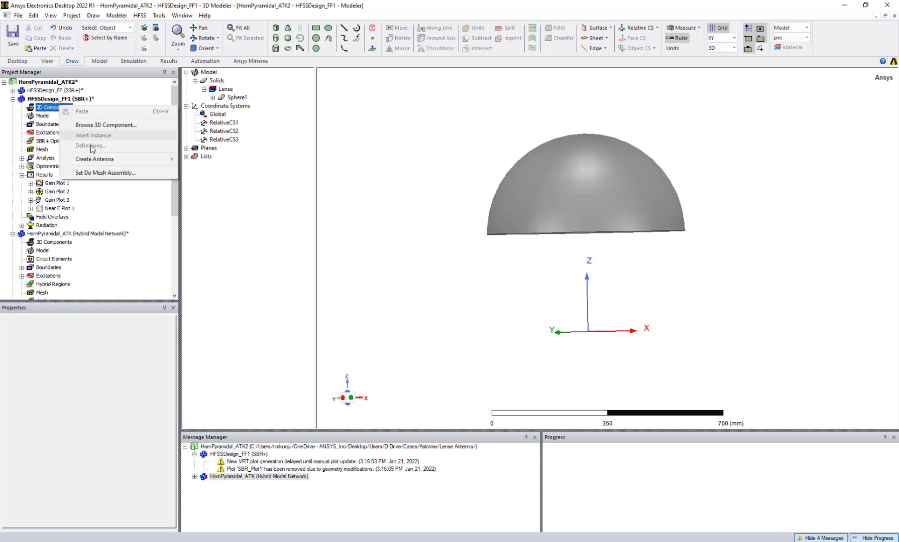
mouse_move(98, 164)
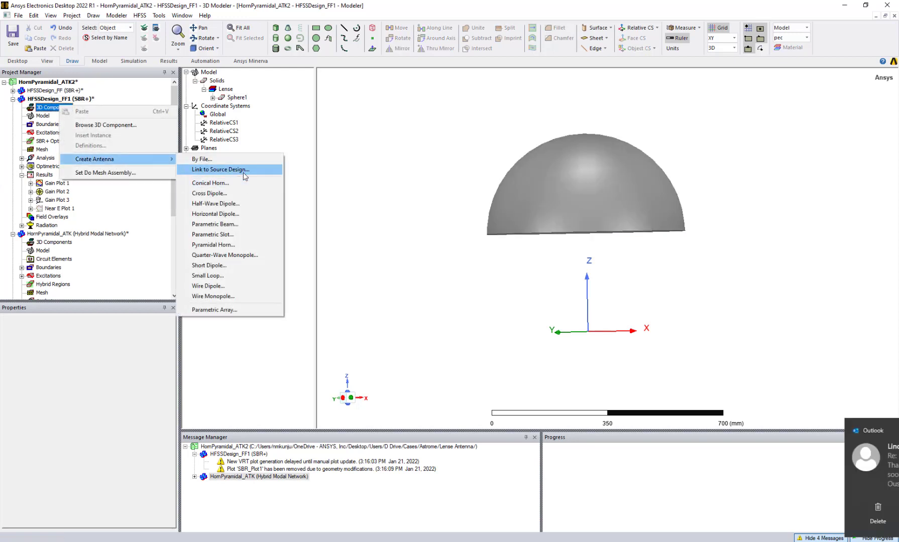
click(674, 385)
right_click(58, 108)
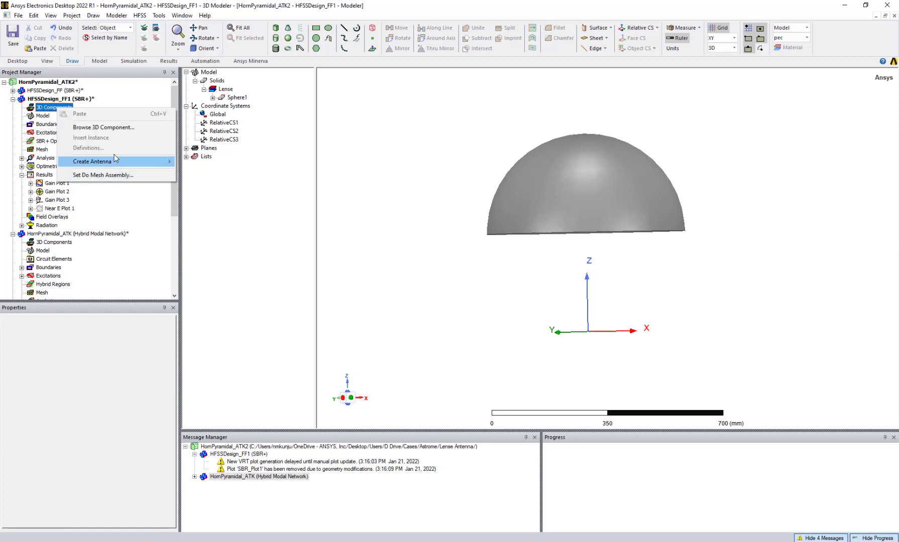
mouse_move(117, 162)
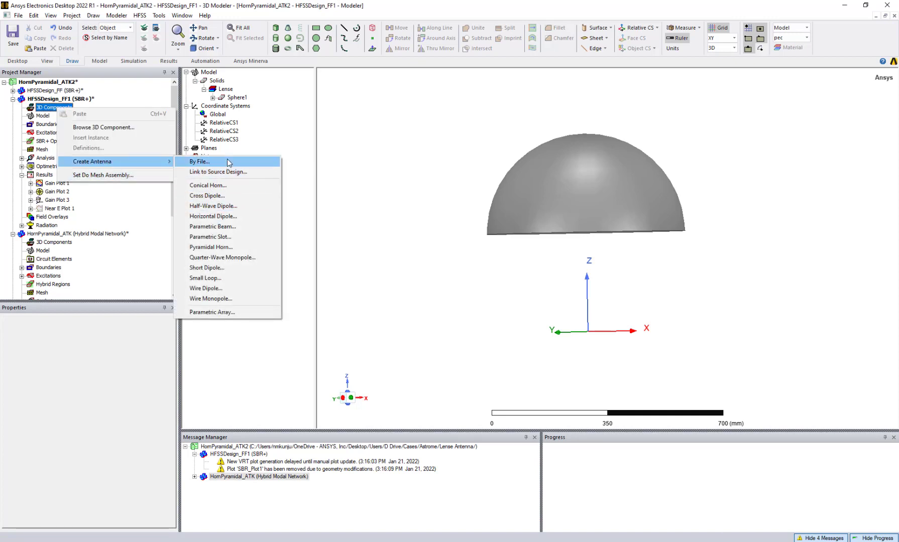
click(262, 172)
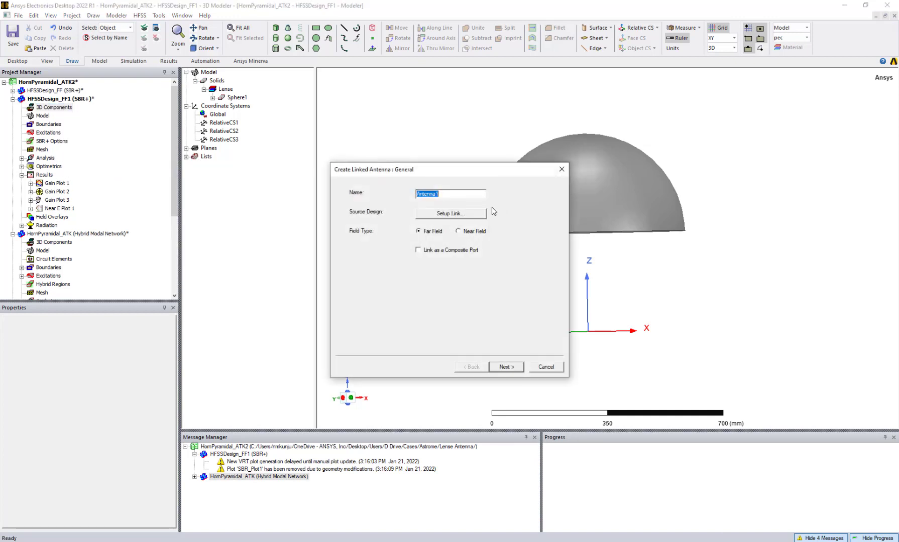
click(459, 232)
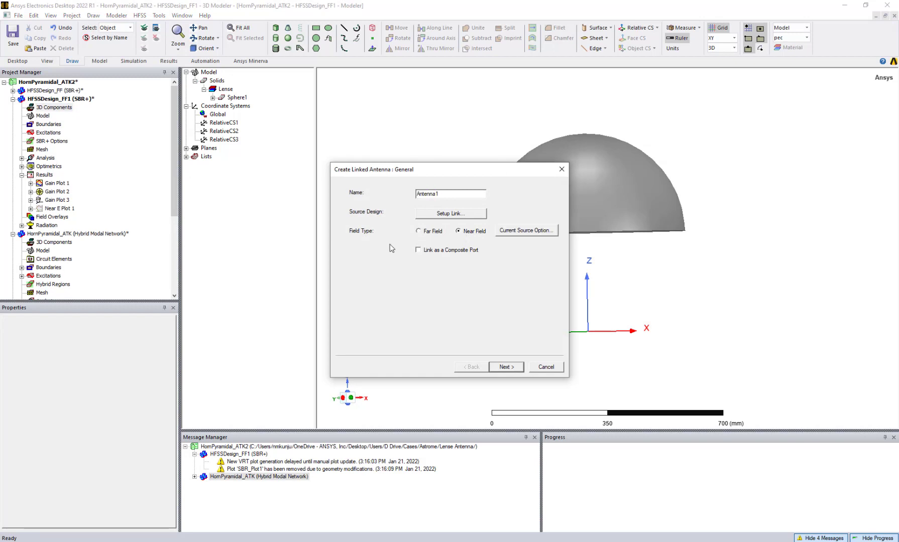
Link the source to this project's HornPyramidal_ATK design, ATK_Solution : LastAdaptive
click(434, 216)
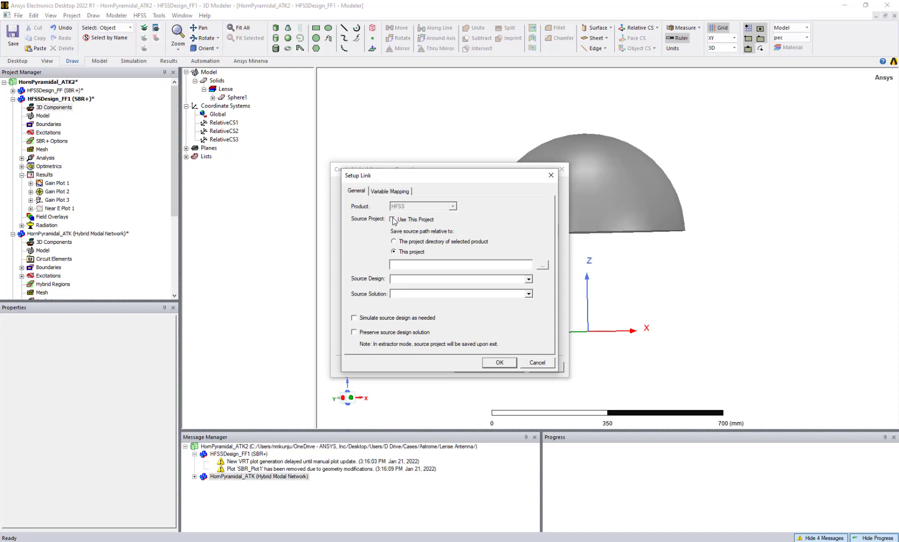
click(392, 220)
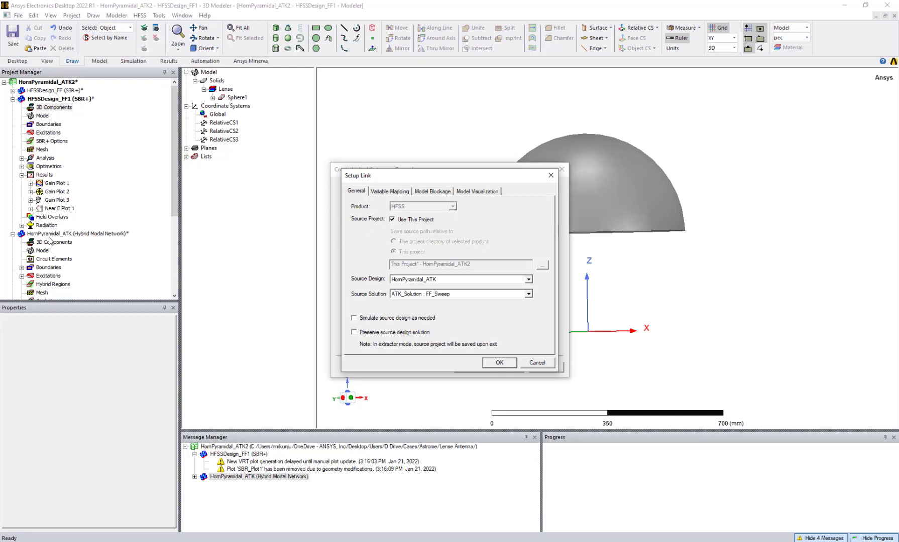
click(393, 220)
click(544, 267)
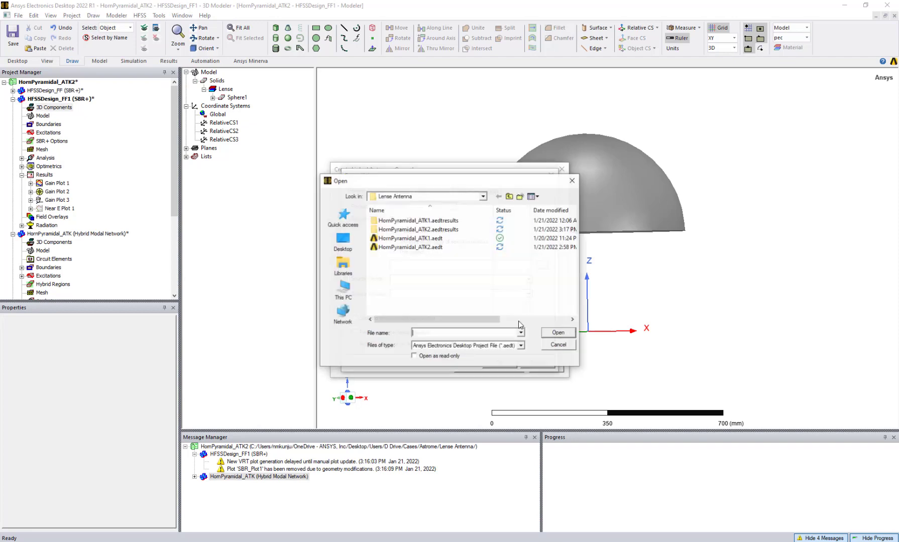
click(558, 345)
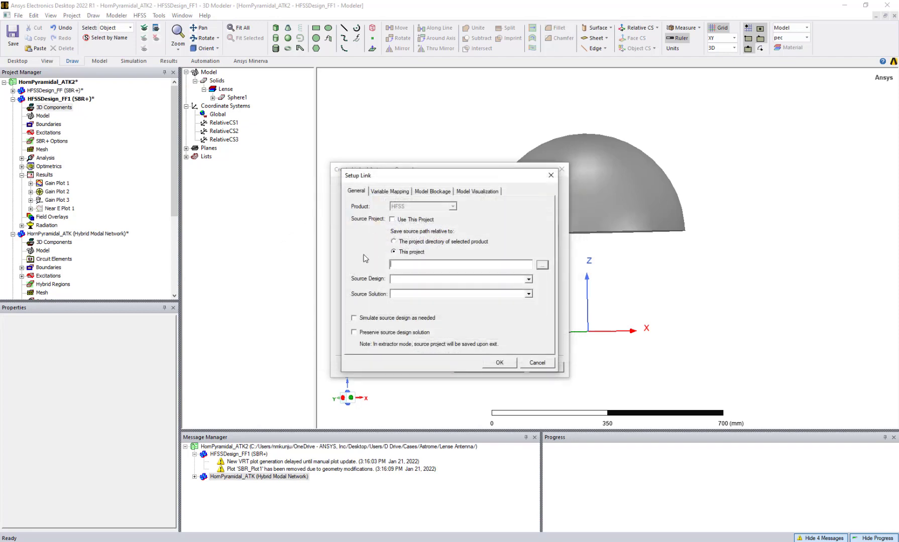
click(392, 220)
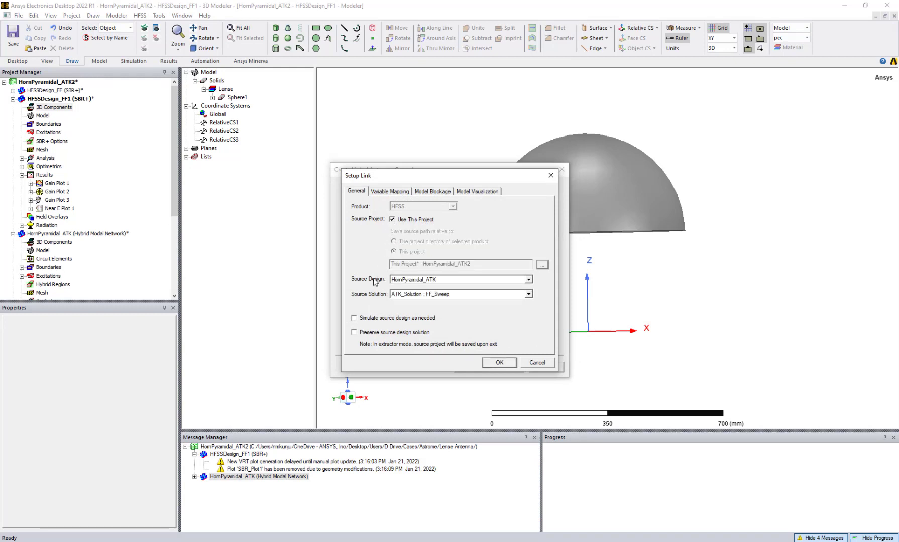
click(528, 280)
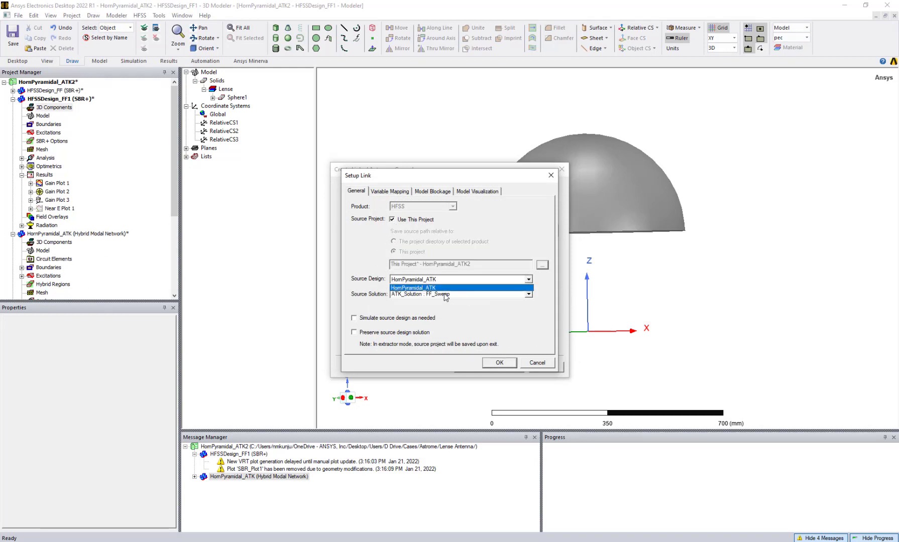
click(535, 288)
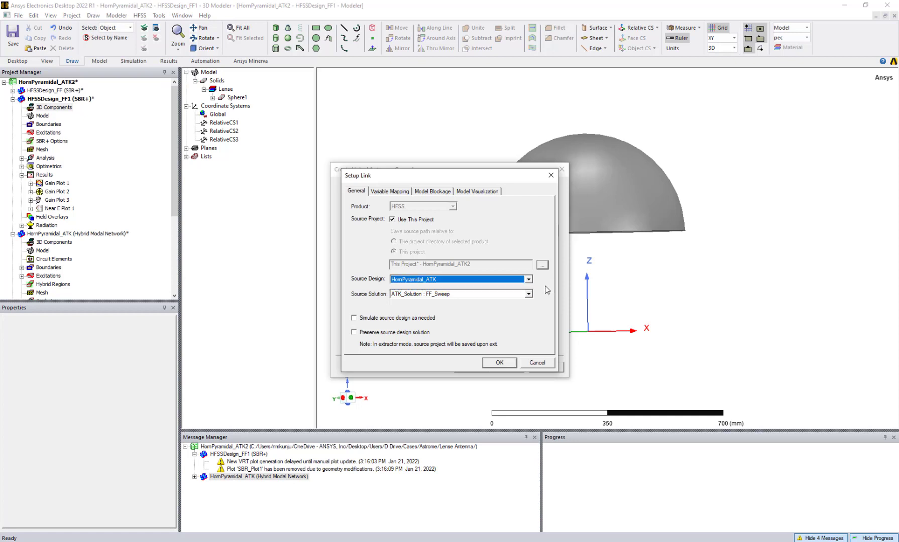
click(430, 296)
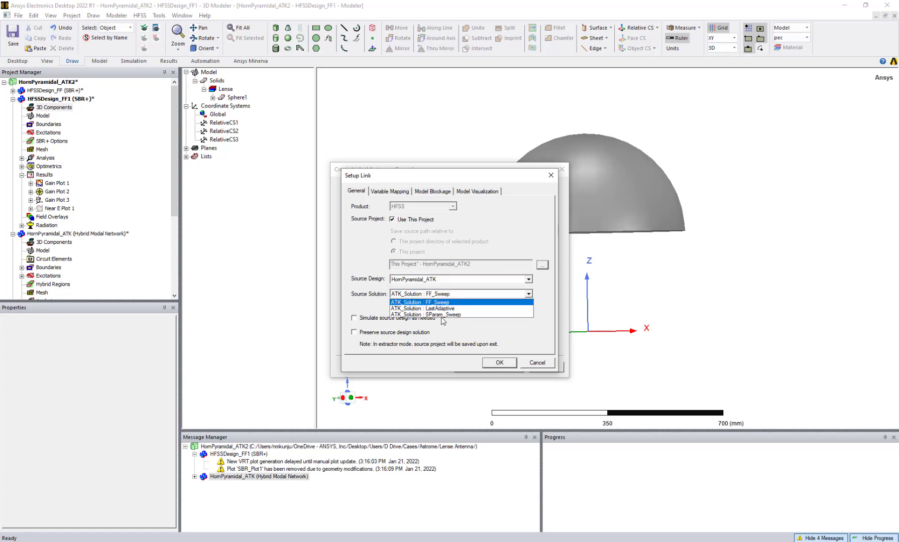
click(434, 309)
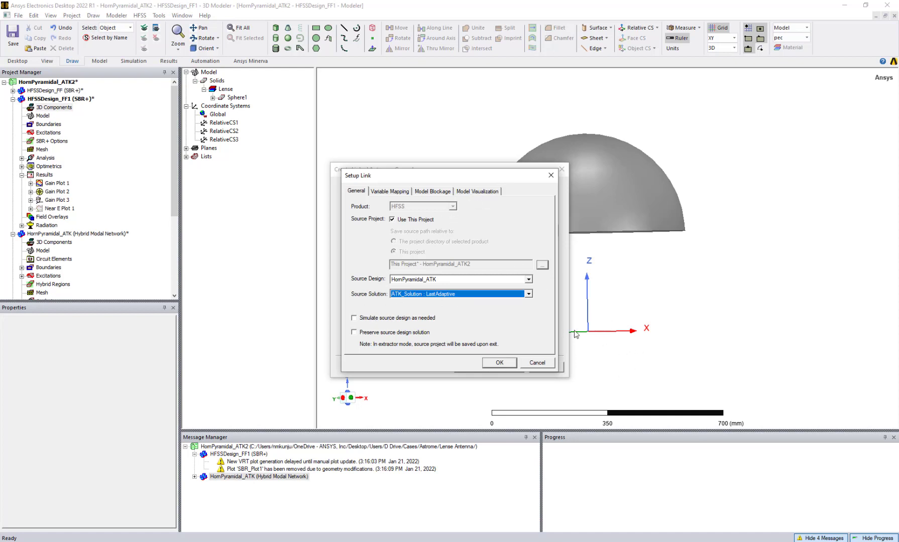
Show the RadiatingSurface source object, make Horn a blockage object, and confirm the link
click(481, 193)
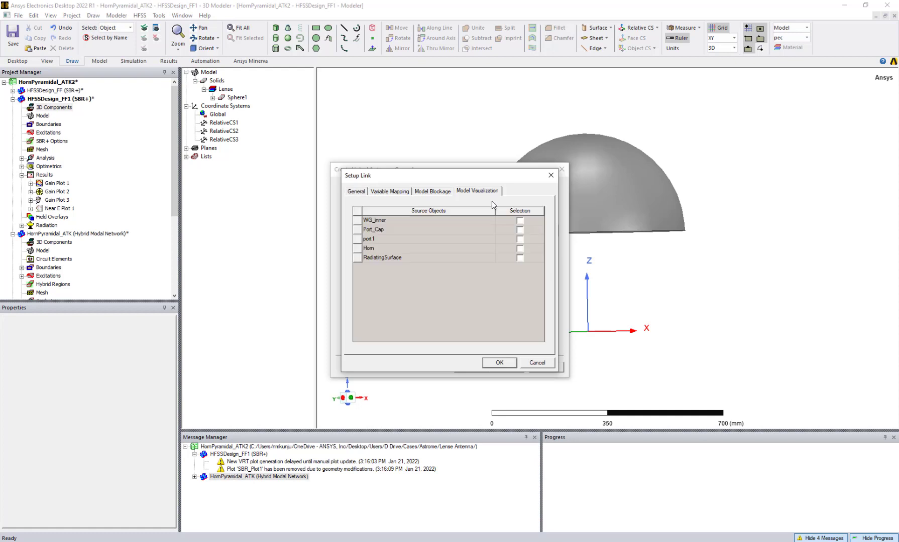
click(522, 211)
click(522, 257)
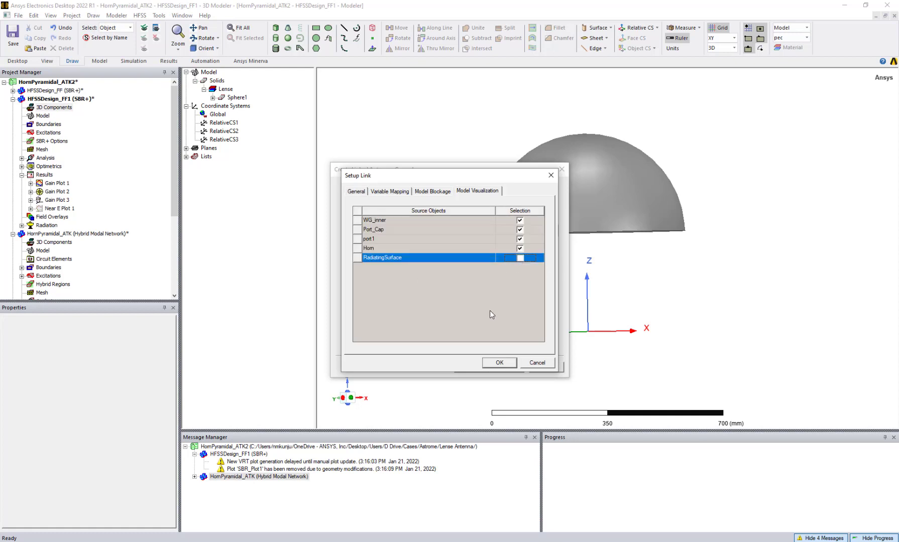
click(431, 193)
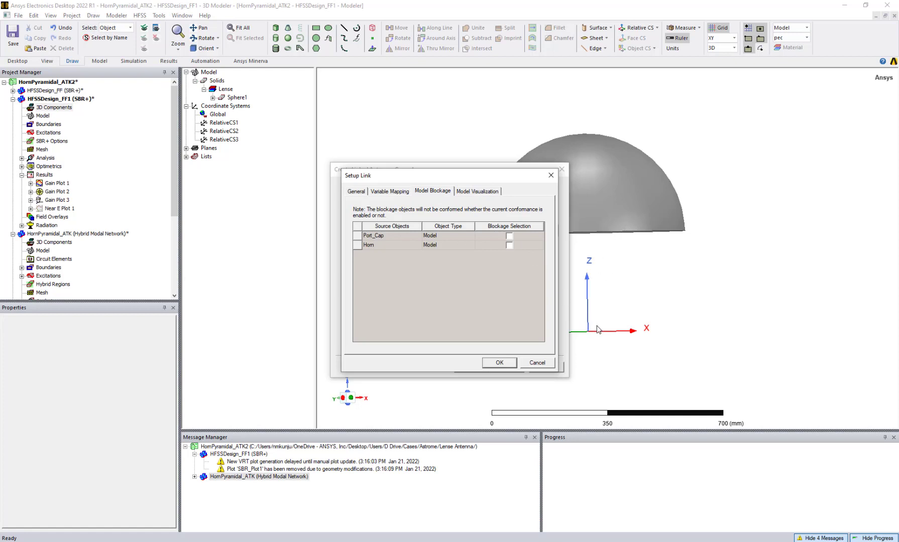
click(509, 246)
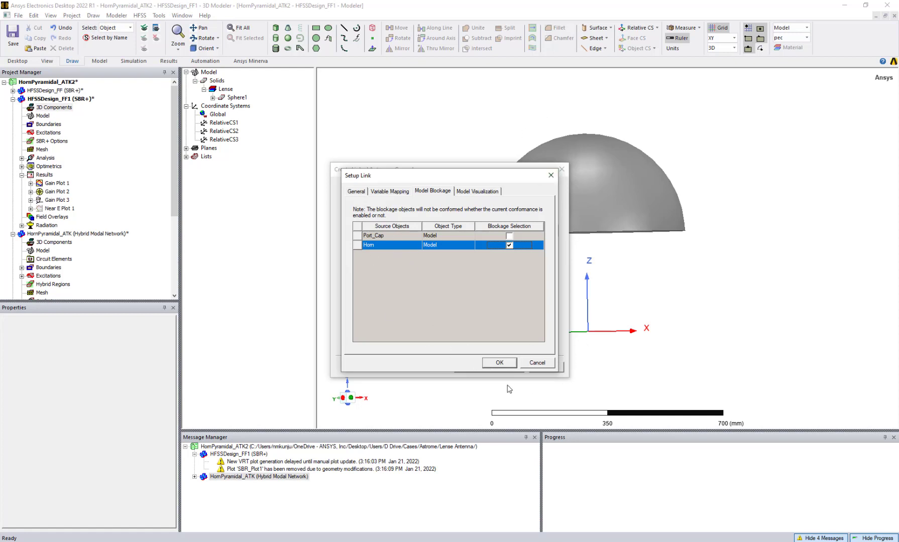
click(492, 361)
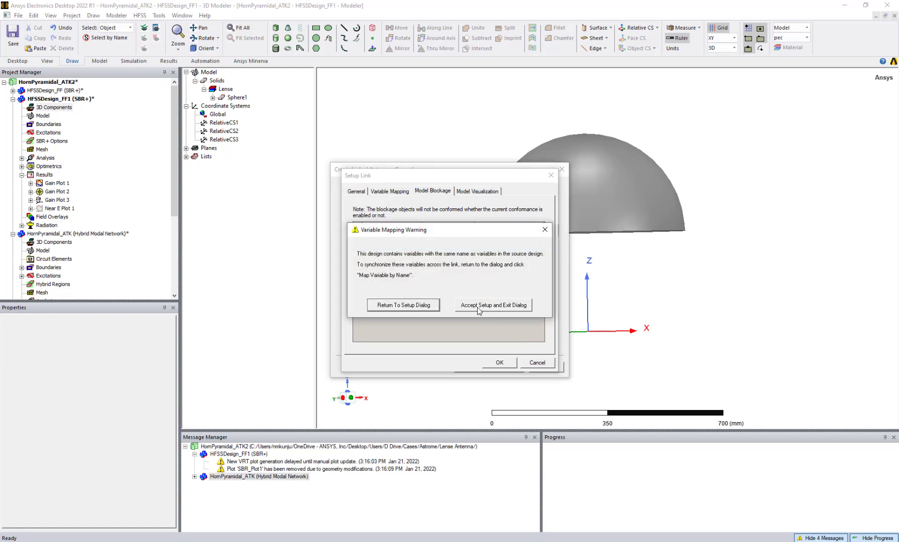
Accept the link, then specify thin current sources, 0.97 power fraction, conformance disabled
click(478, 308)
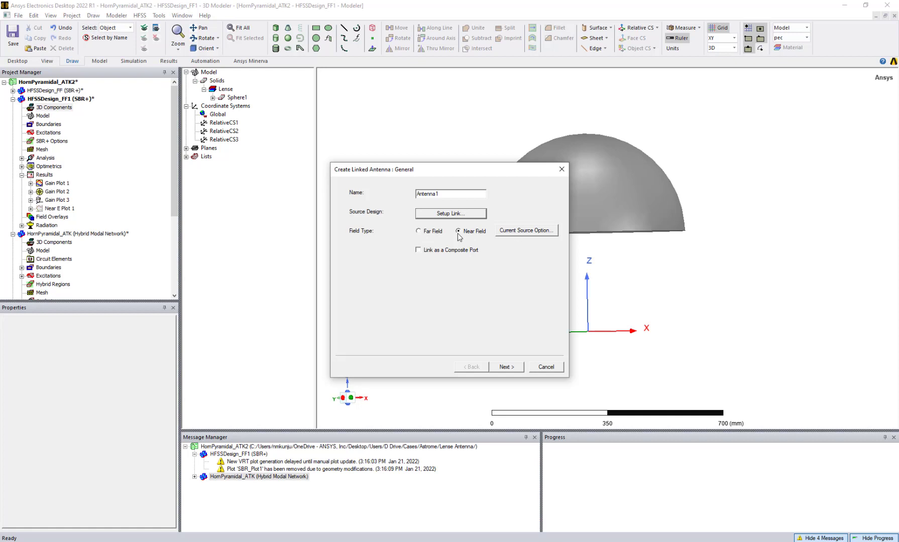
click(519, 235)
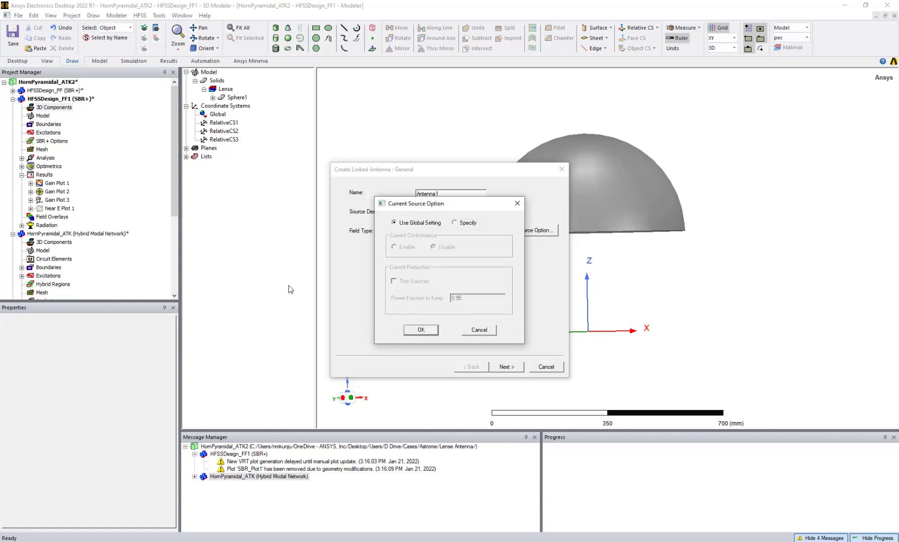
click(457, 225)
click(394, 282)
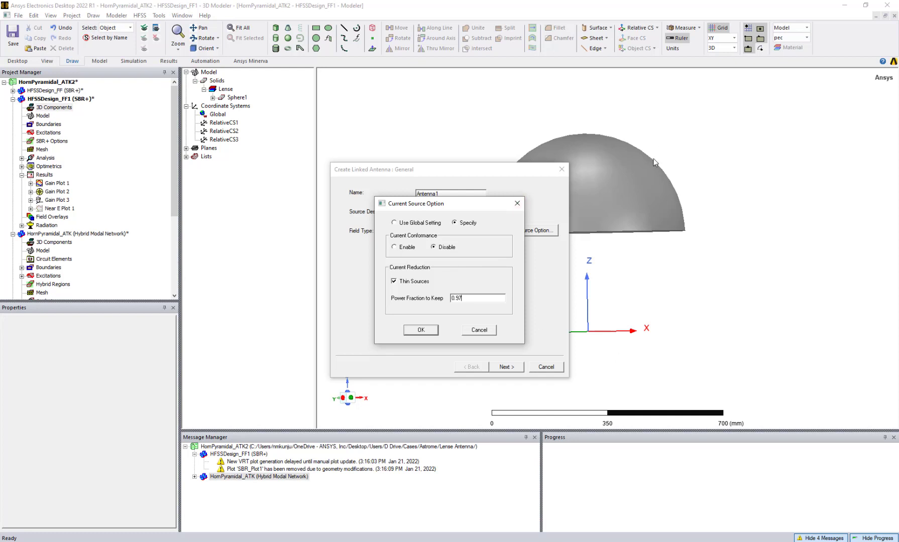
drag(466, 299, 413, 303)
click(410, 331)
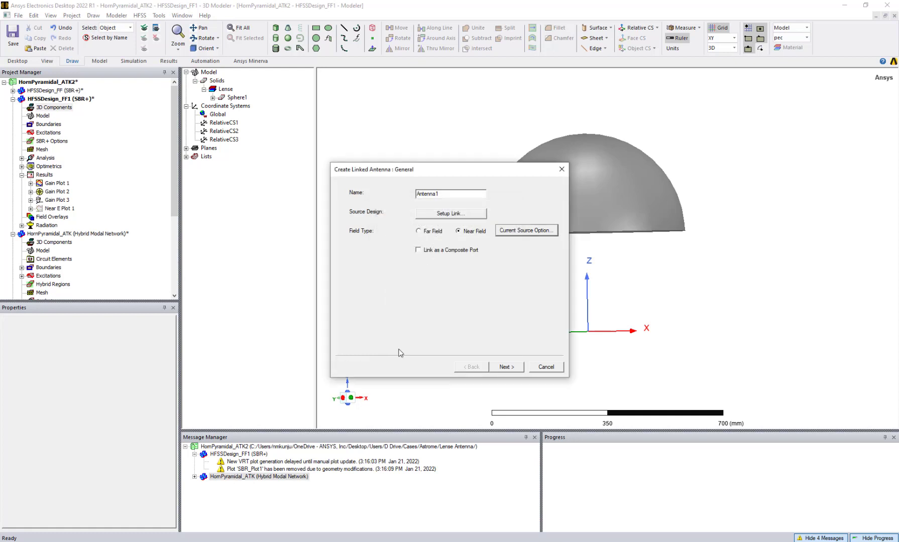
Finish creating Antenna1_1, view the model isometrically, and make RelativeCS2 the working coordinate system
click(503, 365)
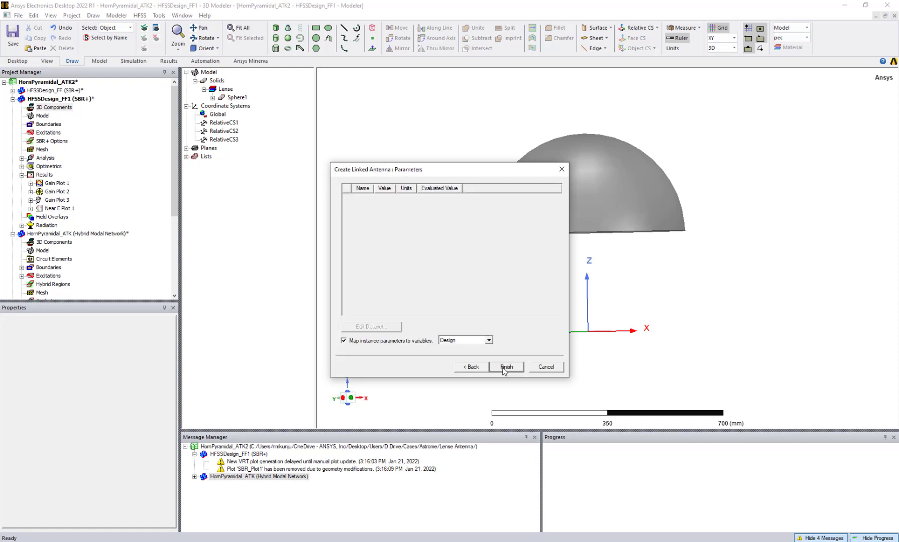
click(505, 367)
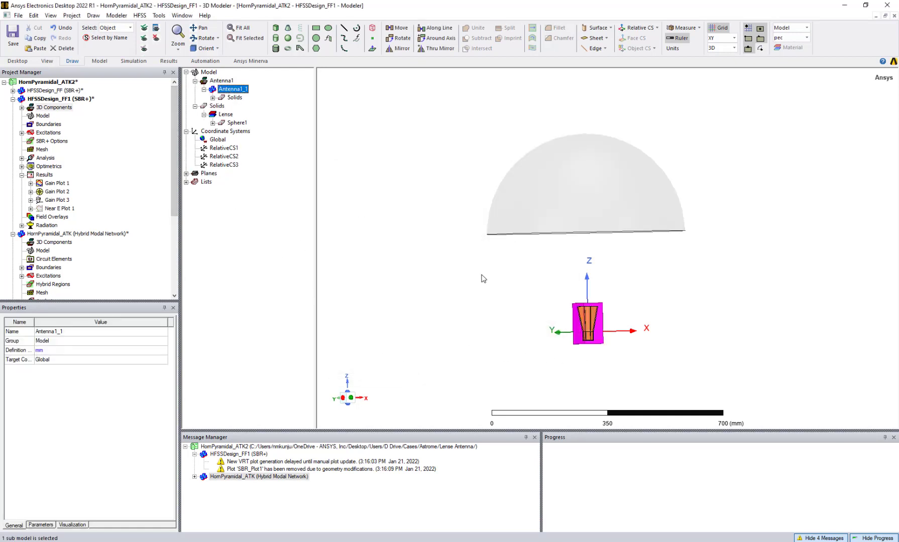
alt+double_click(511, 304)
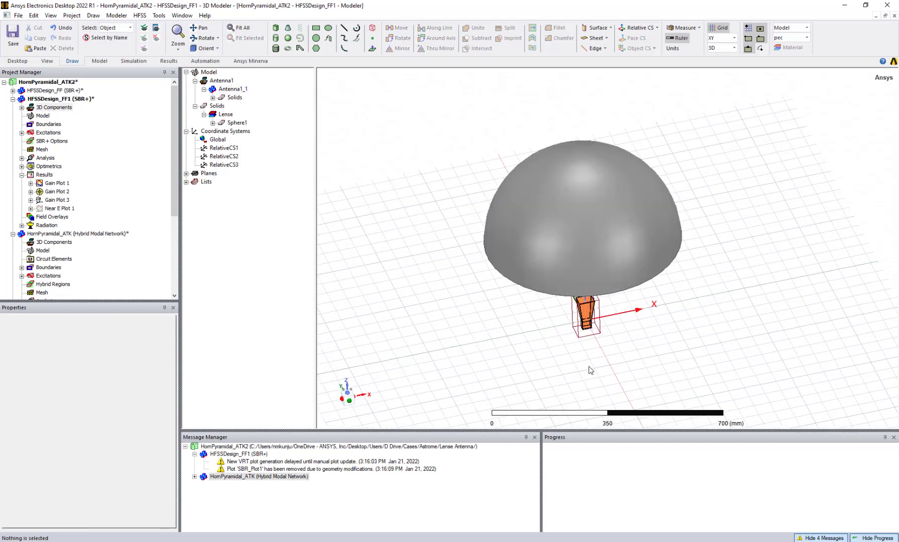
mouse_move(595, 372)
alt+mouse_down()
mouse_move(538, 287)
mouse_move(549, 317)
alt+mouse_up()
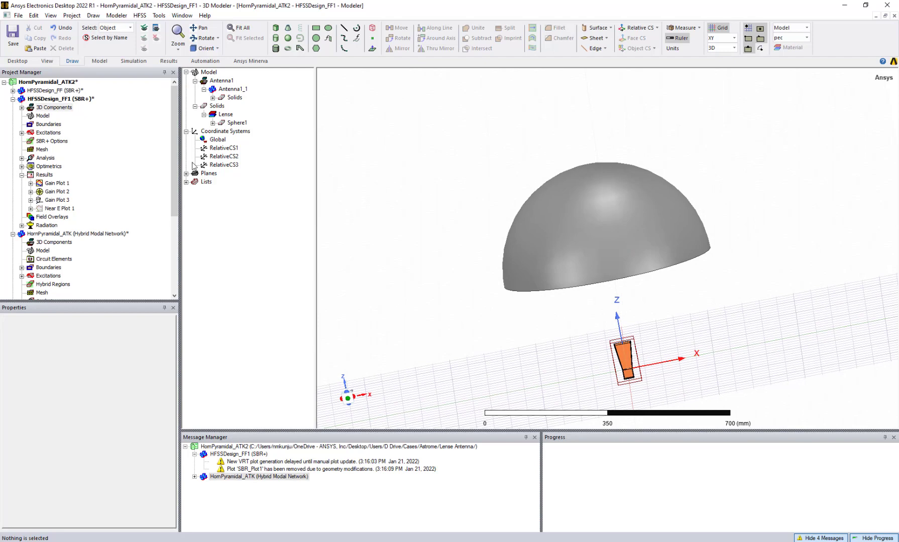
click(211, 166)
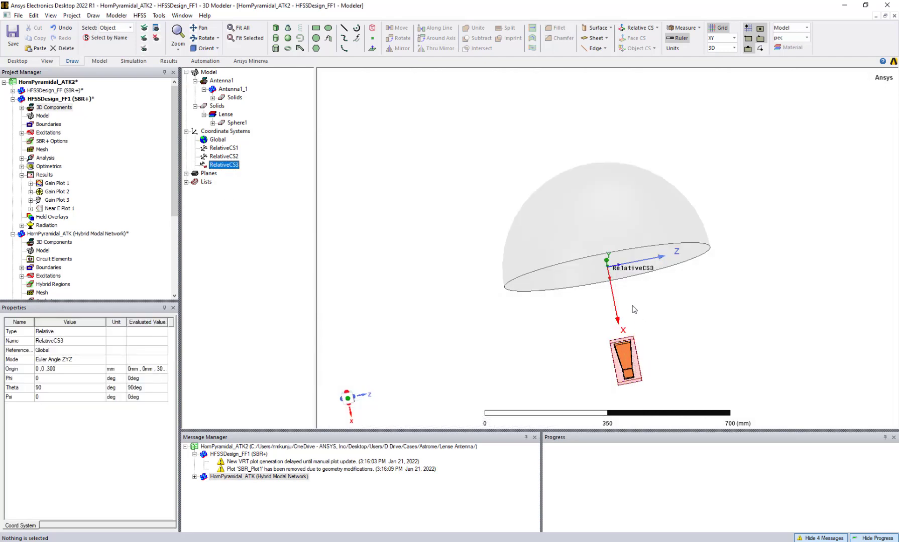
click(230, 157)
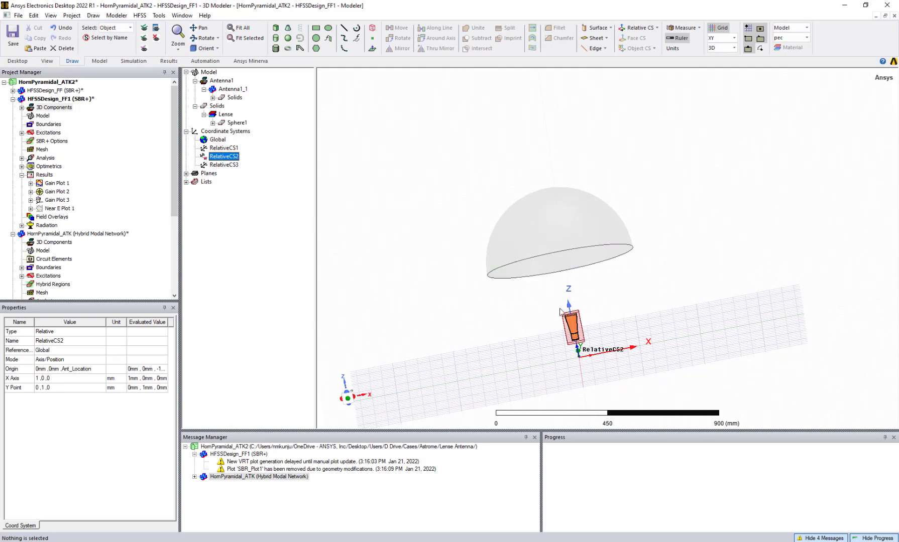
Set Antenna1_1's Target Coordinate System to RelativeCS2 and orbit to inspect the tilted horn
click(230, 89)
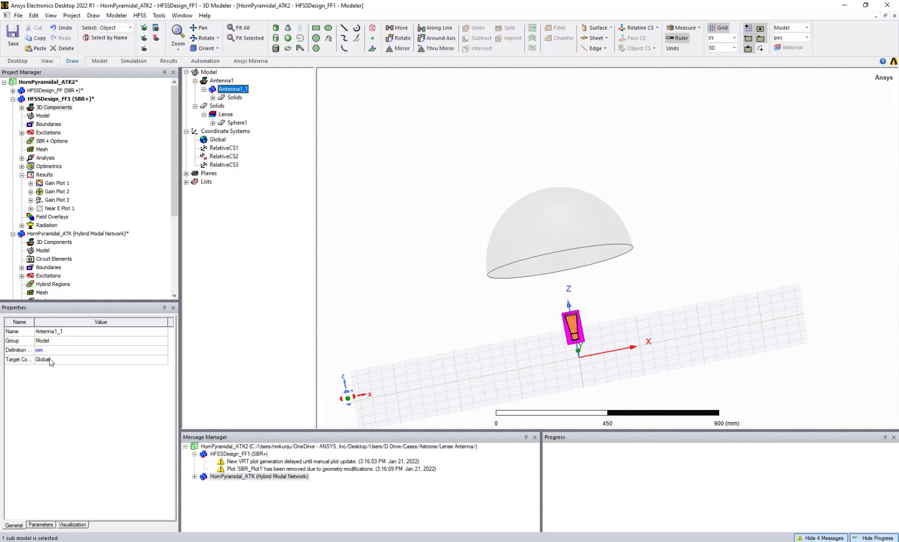
click(51, 361)
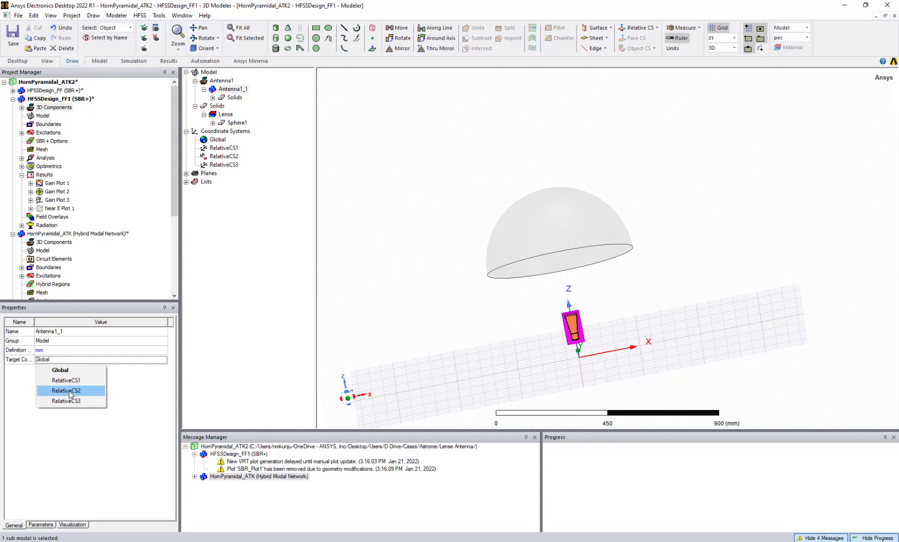
click(69, 393)
click(492, 351)
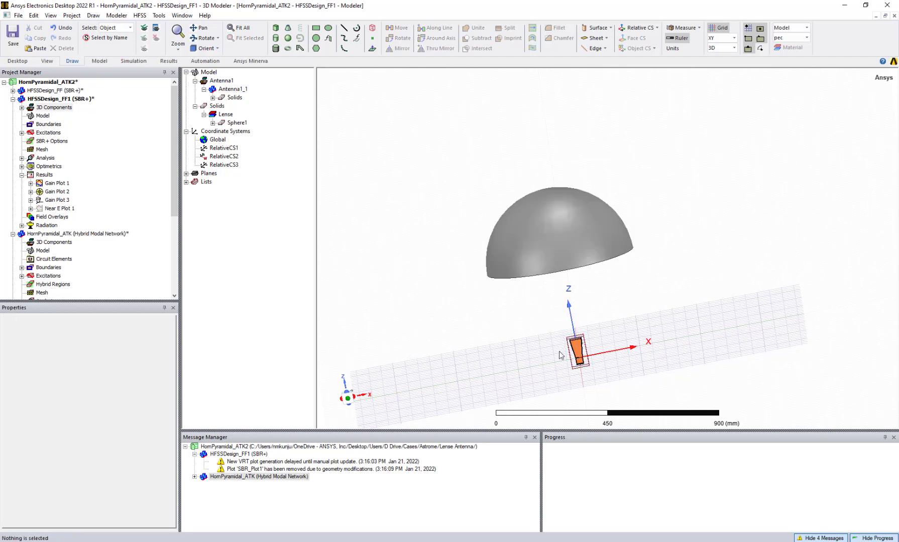
alt+drag(503, 352, 554, 328)
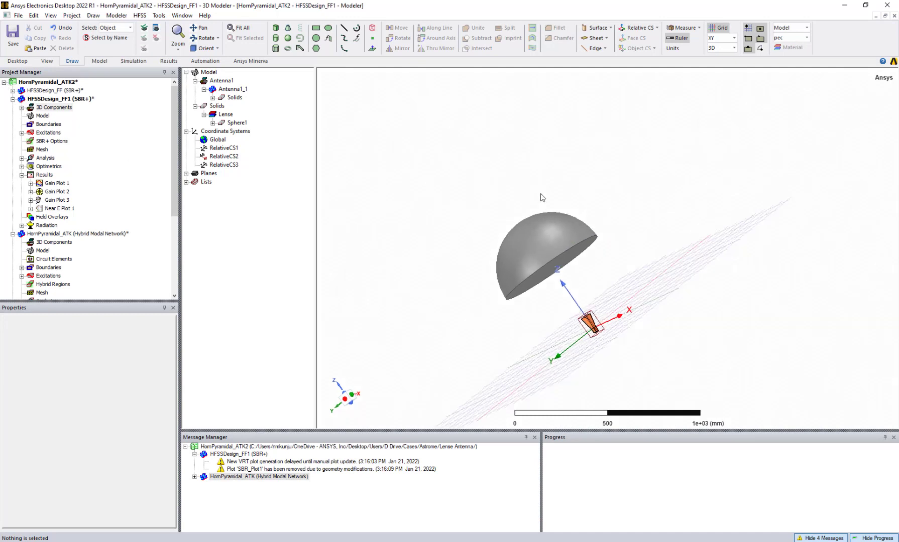
scroll(540, 197, down, 1)
scroll(589, 300, up, 3)
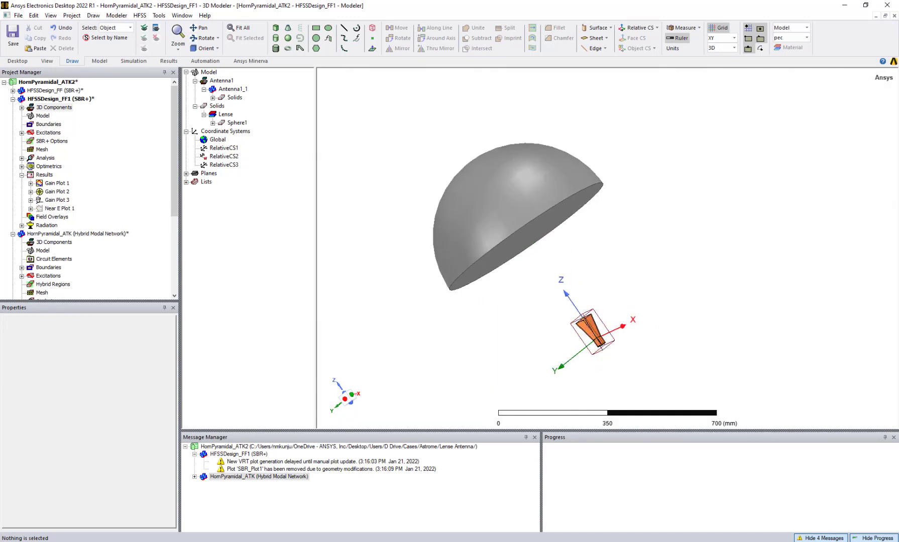
Turn on Show Pattern in Antenna1_1's visualization properties
click(234, 89)
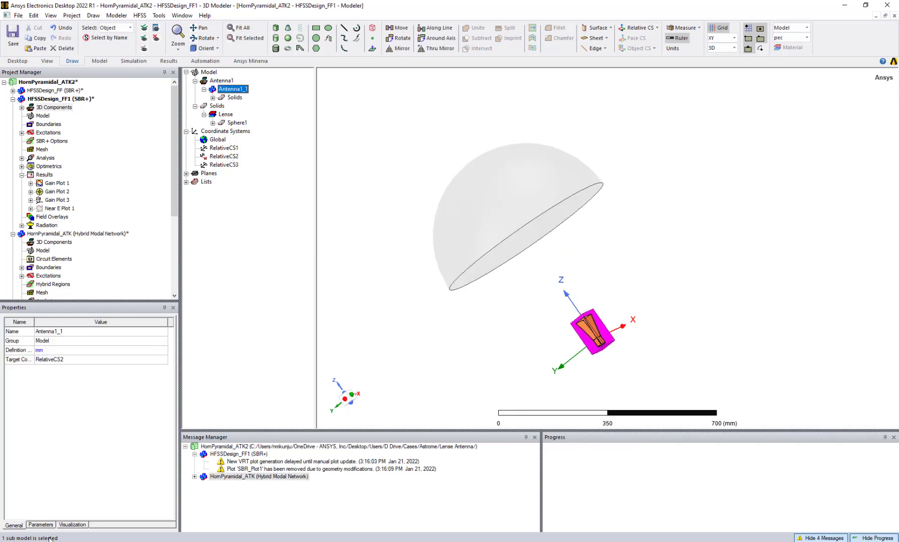
click(69, 526)
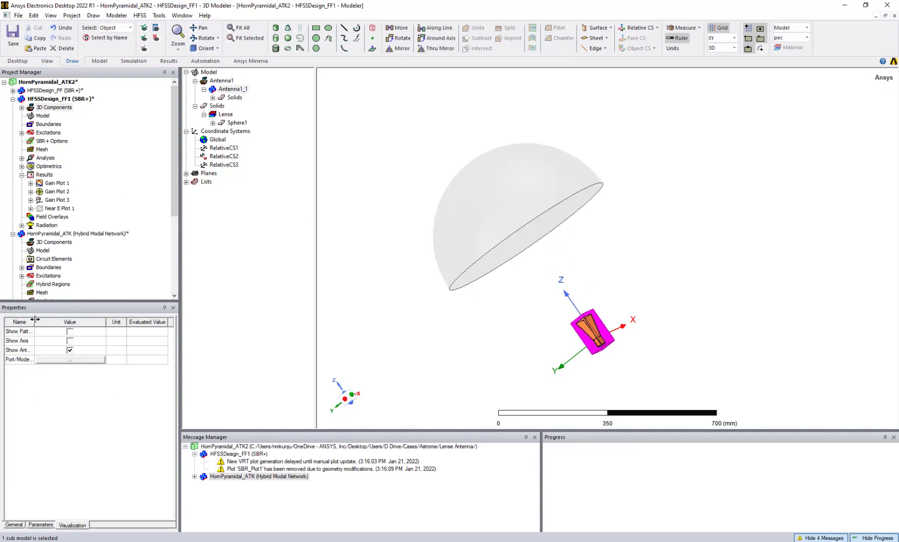
drag(34, 322, 64, 322)
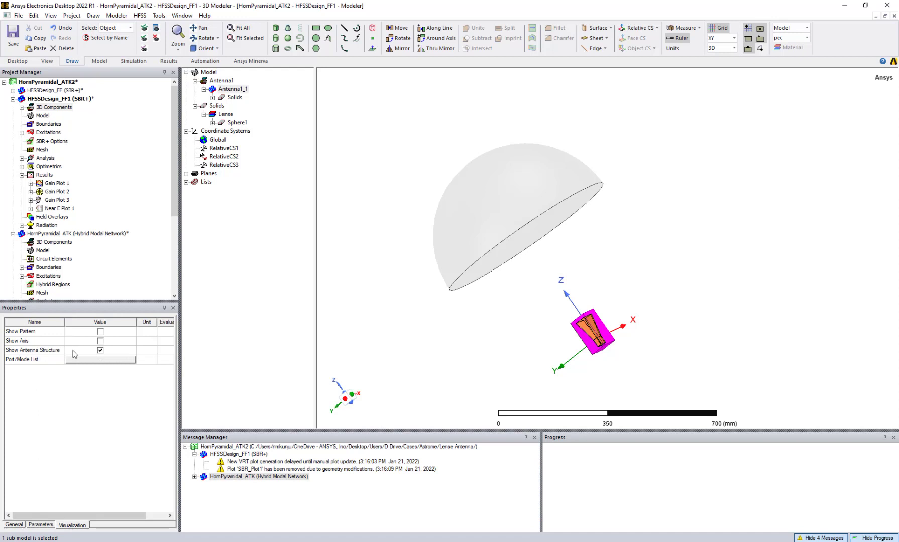
click(100, 332)
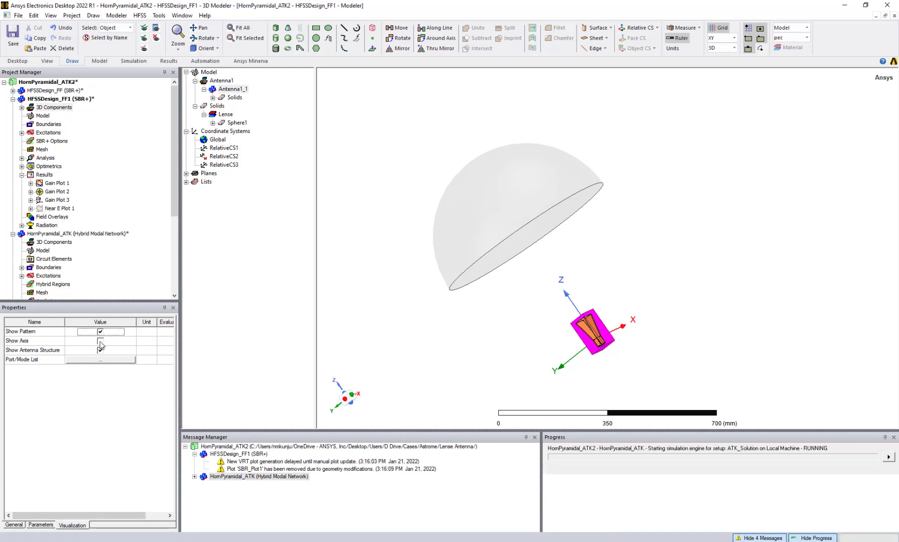
click(101, 342)
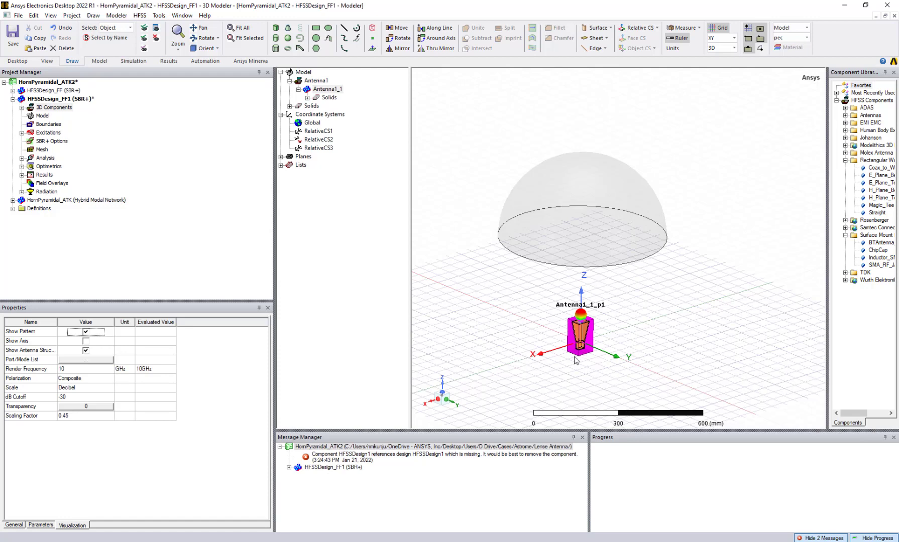
click(518, 347)
alt+drag(517, 347, 537, 341)
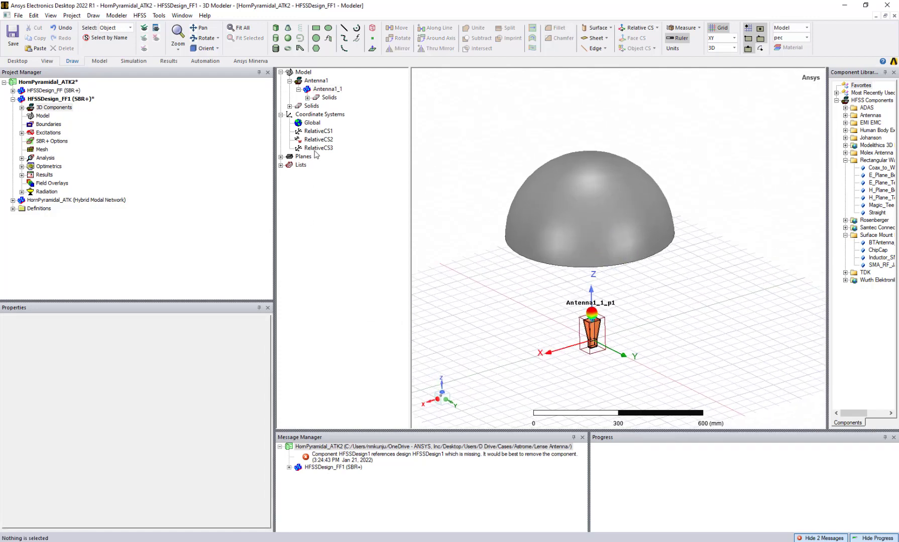
Set Antenna1_1's pattern Scaling Factor to 1 and accept the component properties
click(320, 90)
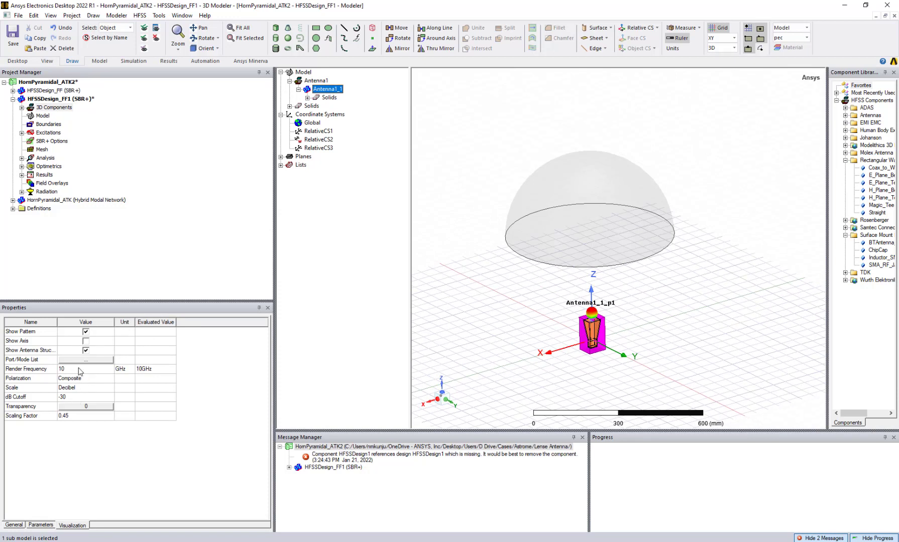
click(79, 417)
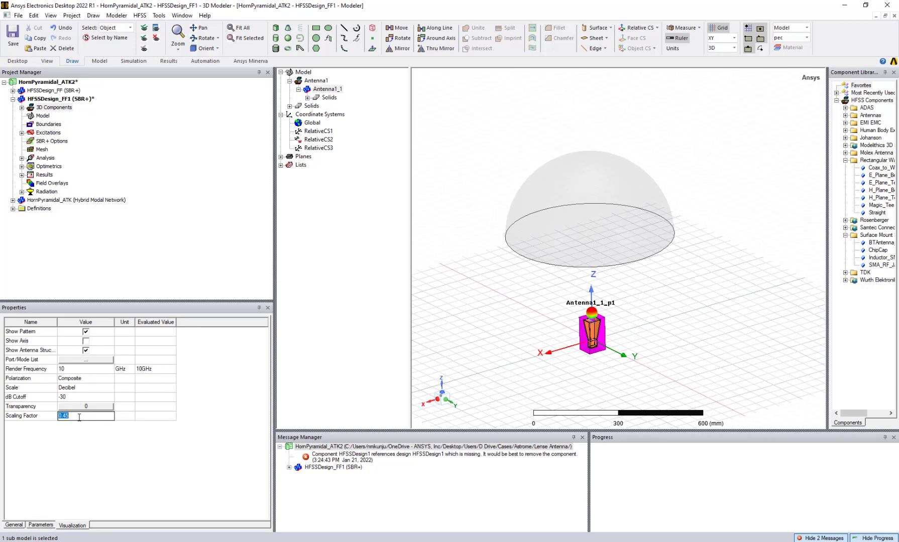
text(1)
double_click(377, 331)
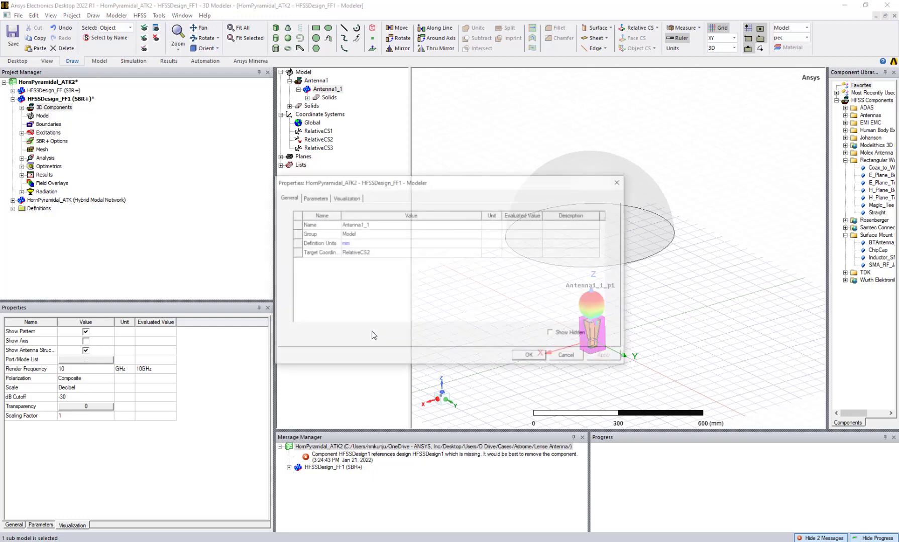
click(528, 358)
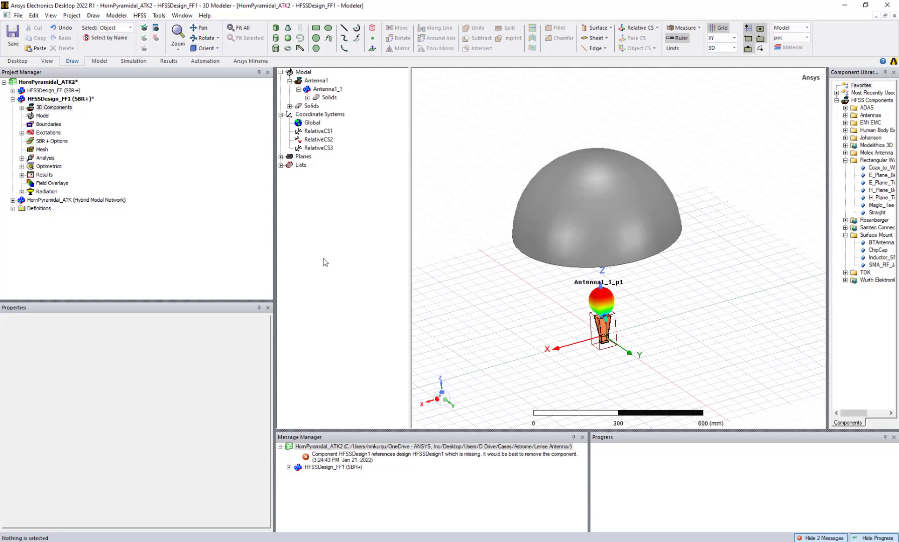
Assign Sphere1 a Surface Approximation mesh operation using manual settings with Surface Deviation enabled
alt+drag(477, 279, 465, 245)
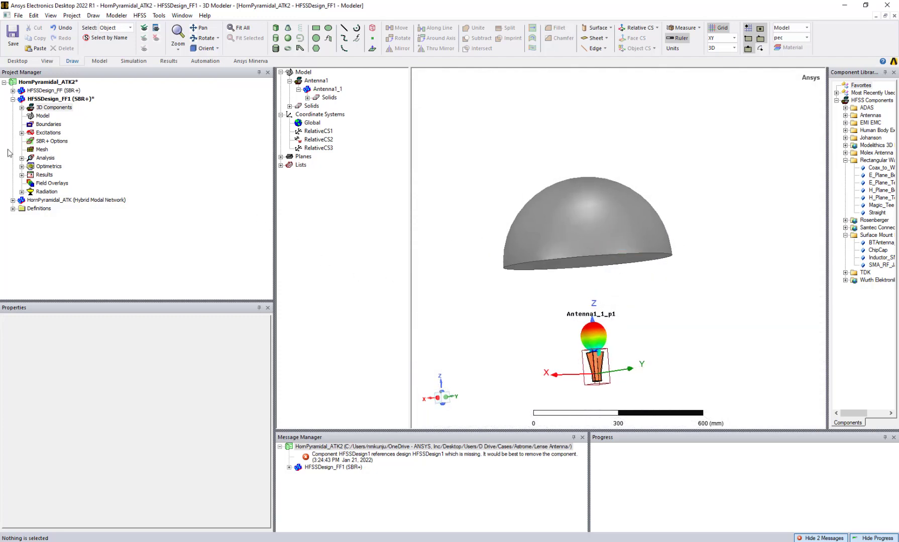
click(290, 106)
alt+drag(604, 255, 577, 255)
click(307, 123)
click(340, 124)
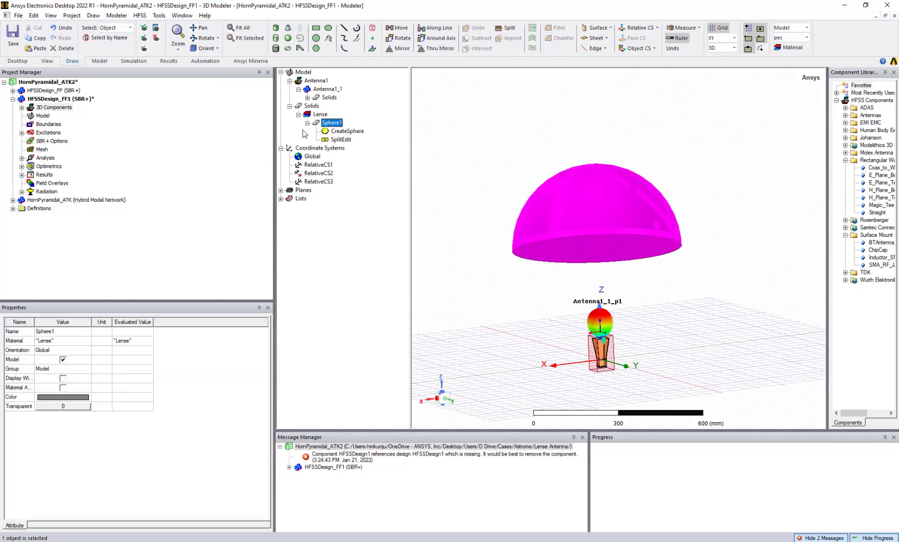
right_click(339, 125)
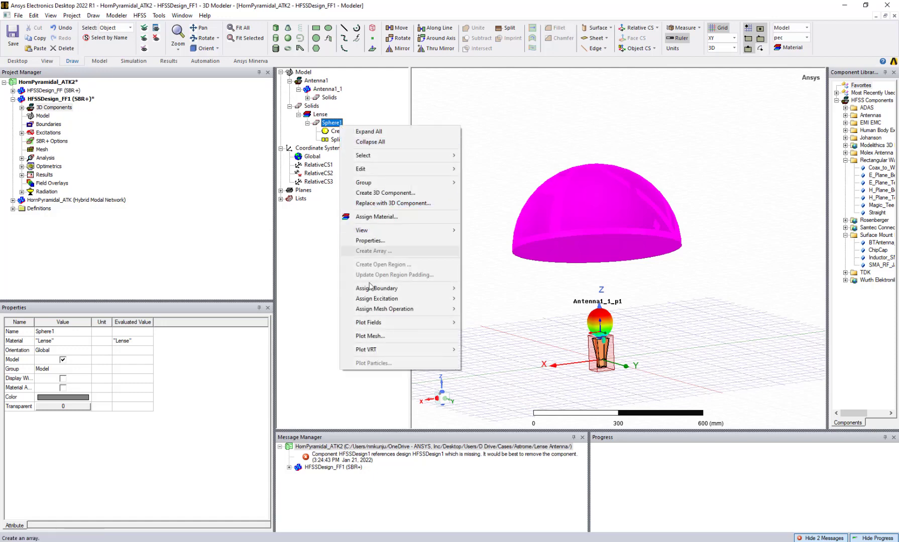
mouse_move(371, 310)
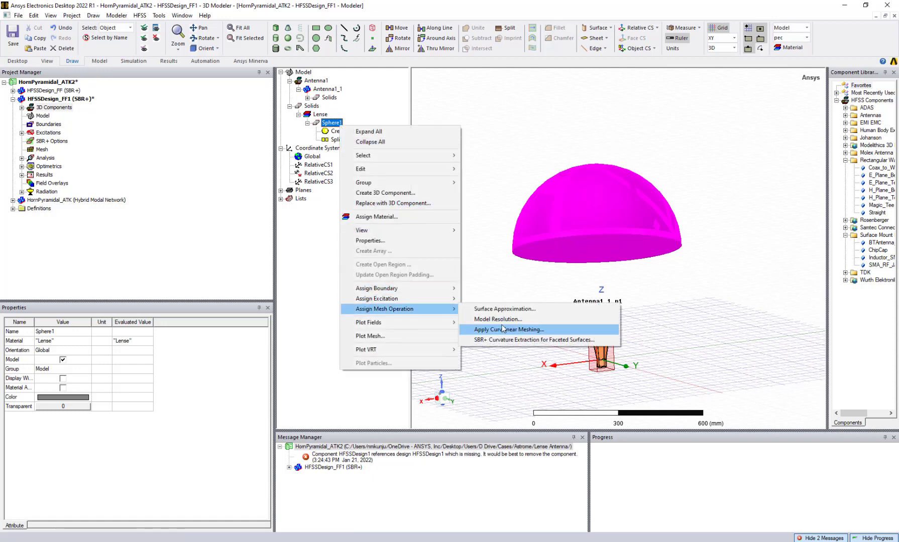
click(509, 312)
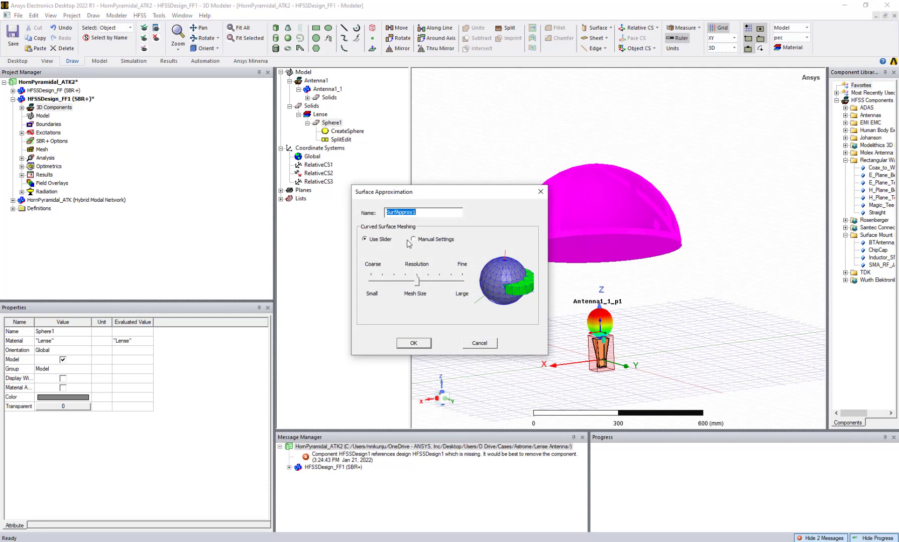
click(413, 239)
click(372, 261)
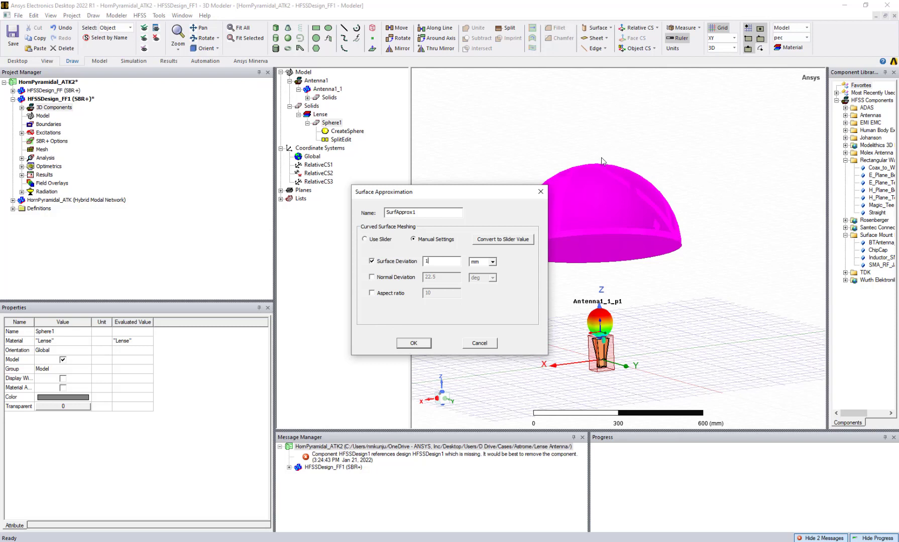
Accept the surface approximation settings and start generating the mesh for Setup1
click(412, 343)
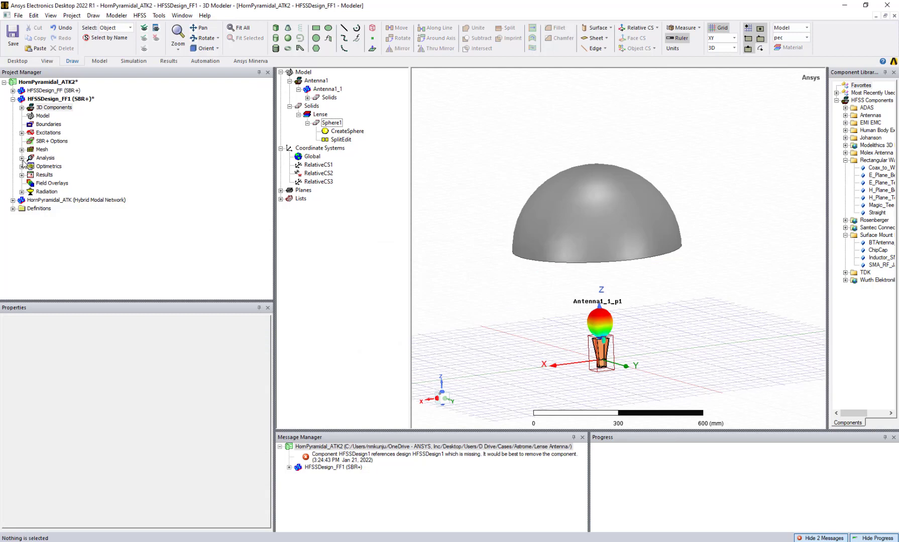
click(22, 158)
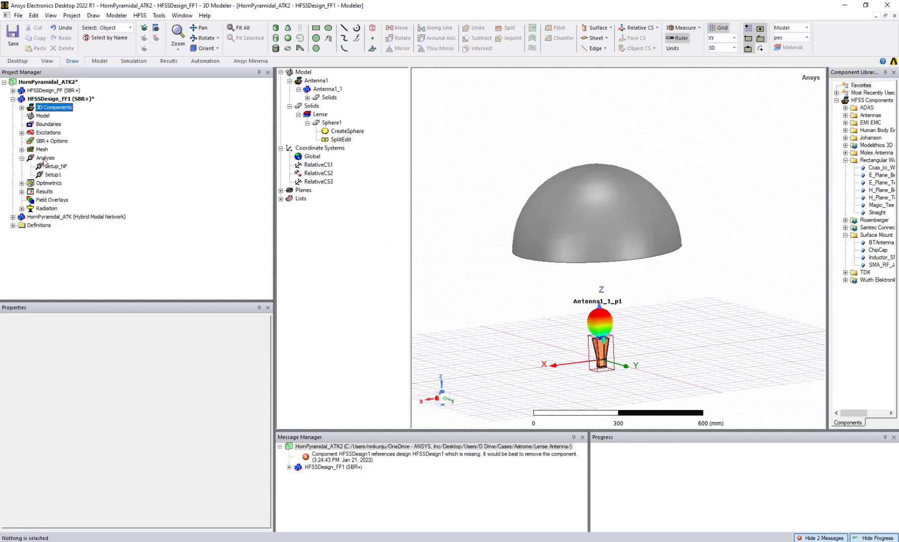
click(52, 174)
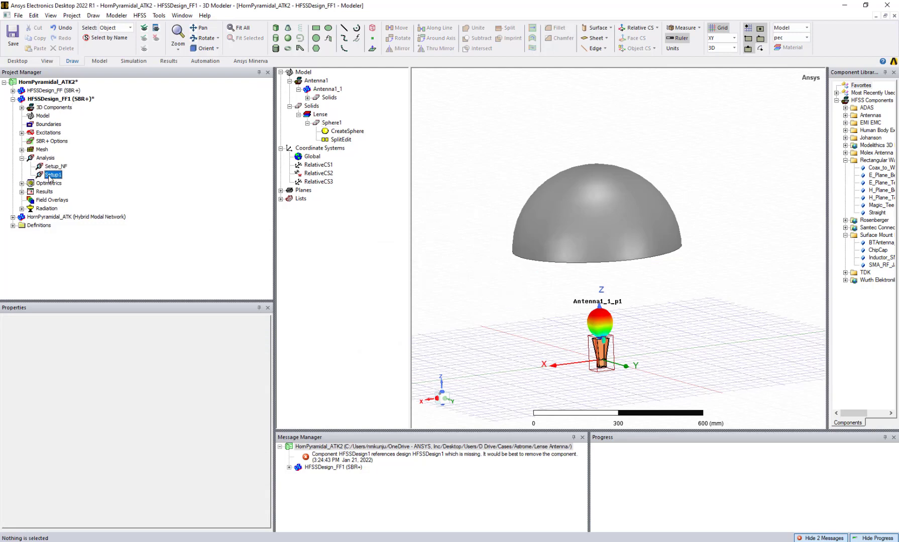
right_click(52, 174)
click(92, 305)
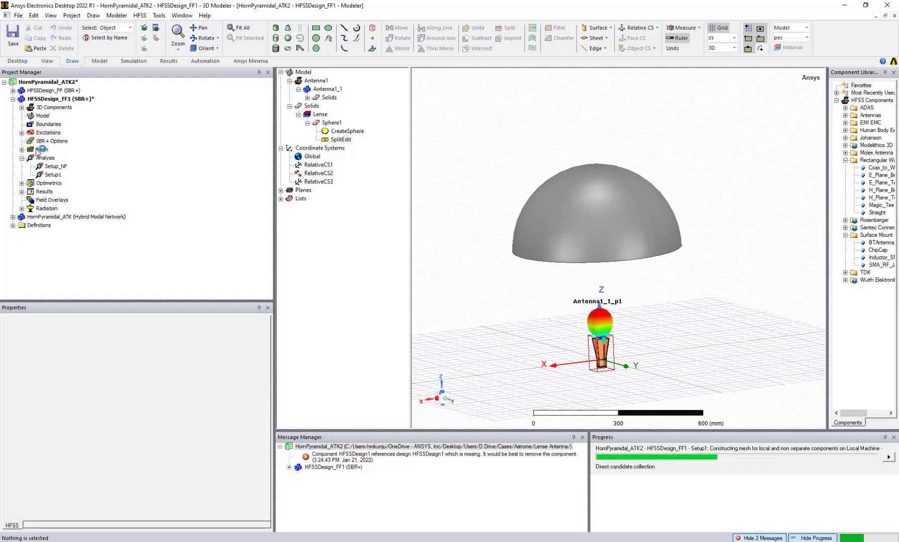
right_click(40, 149)
click(66, 186)
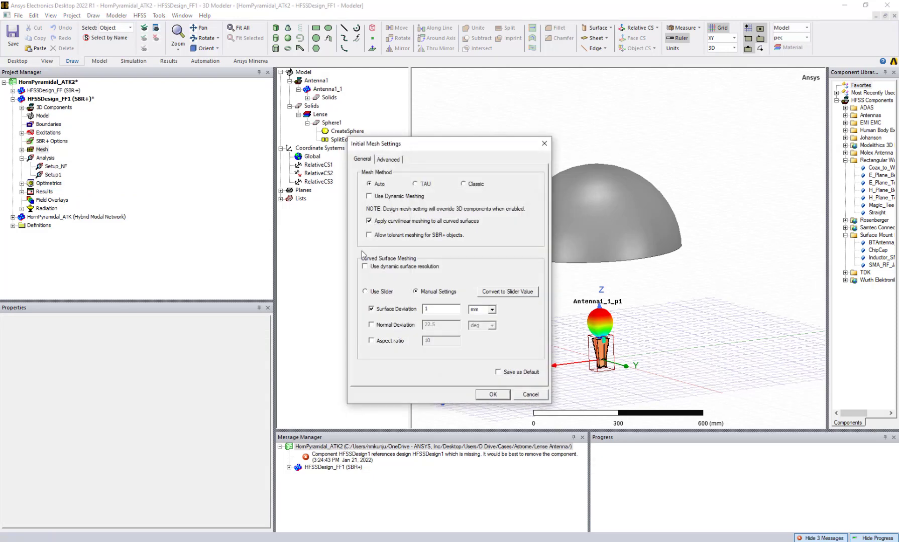
click(529, 395)
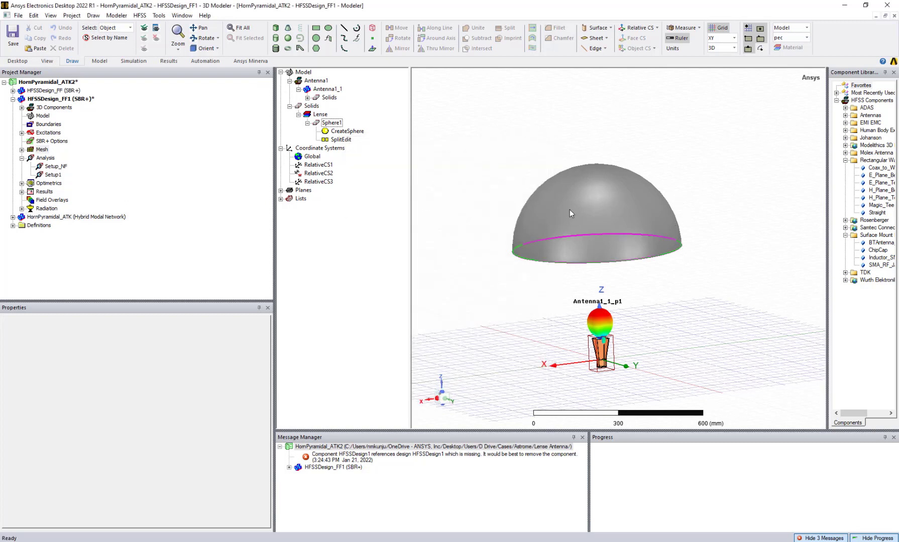
click(498, 332)
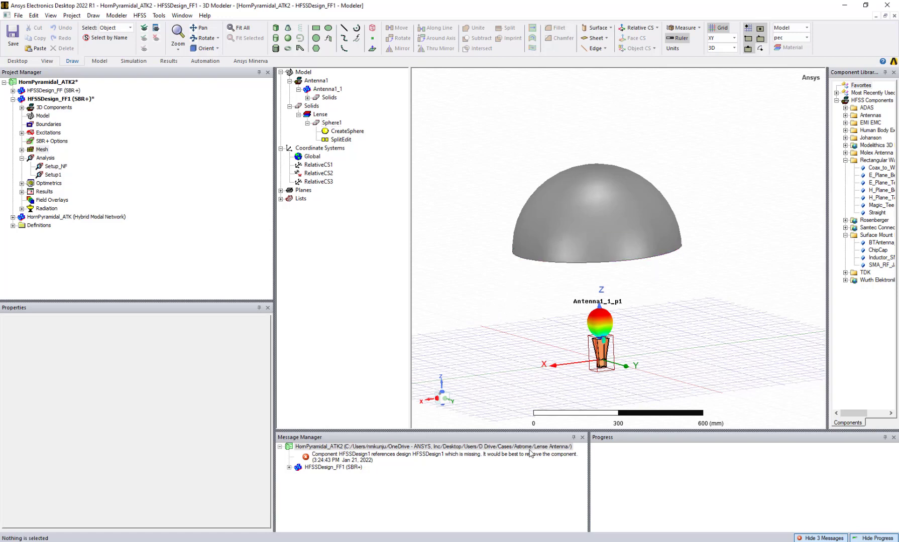
Clear all messages for the project
right_click(574, 229)
click(446, 446)
right_click(456, 454)
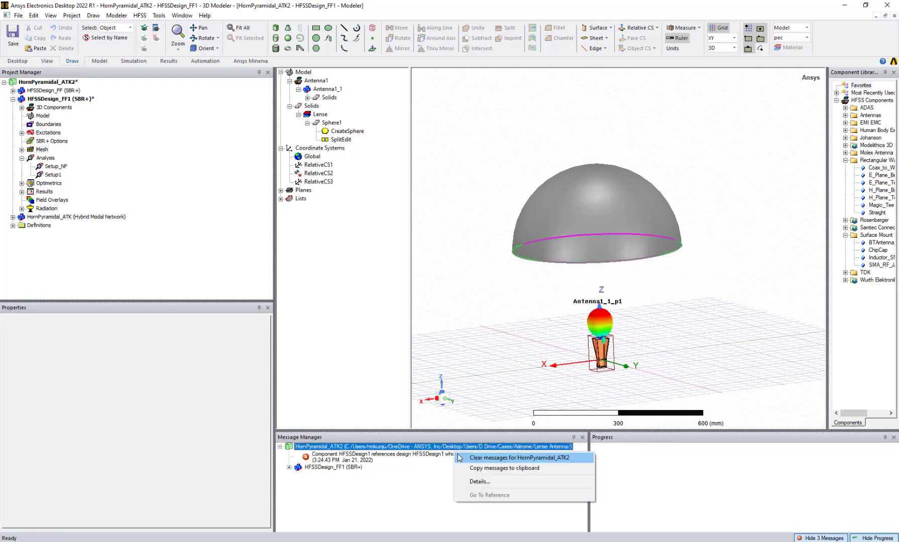
key(Return)
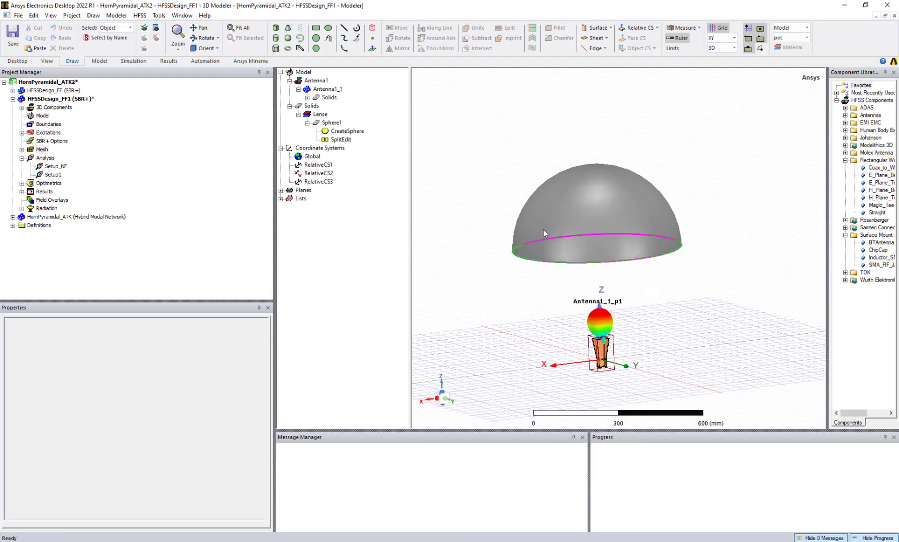
Create a mesh plot on the lens hemisphere Sphere1
click(529, 235)
alt+drag(514, 270, 516, 291)
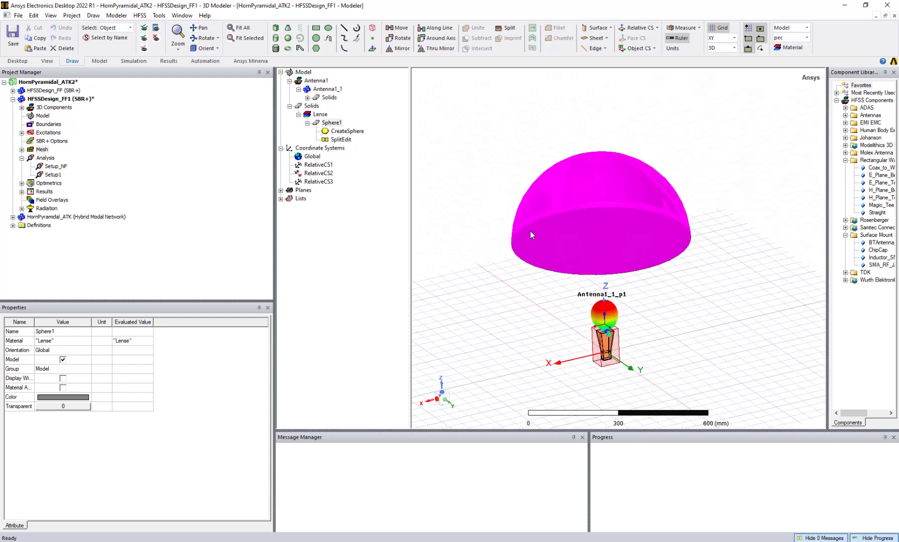
right_click(554, 186)
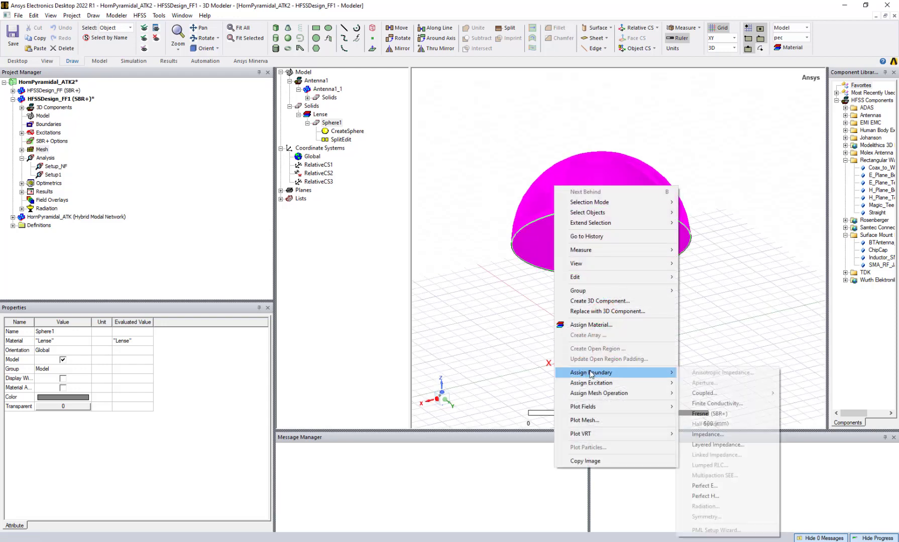
click(587, 420)
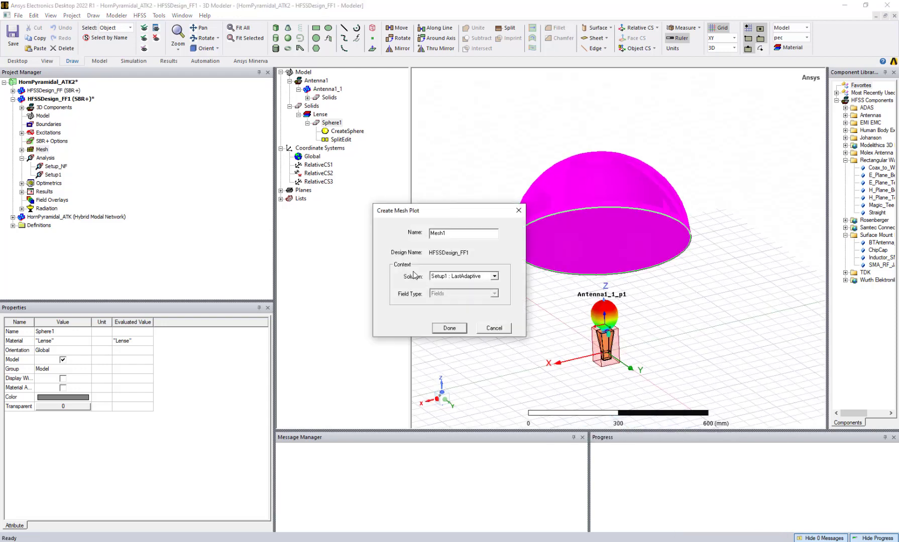
click(445, 331)
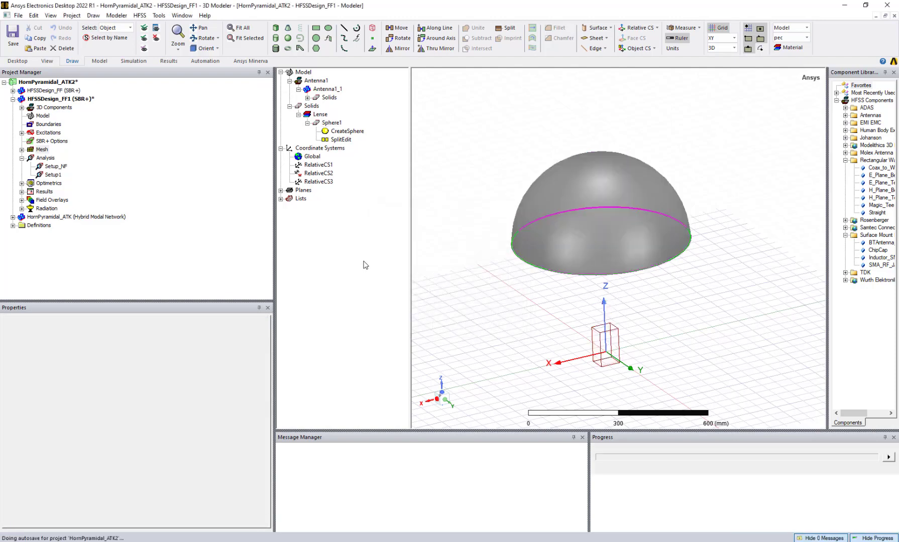
Orbit and zoom around the meshed dome, ending on a front view of lens and horn
drag(452, 225, 472, 208)
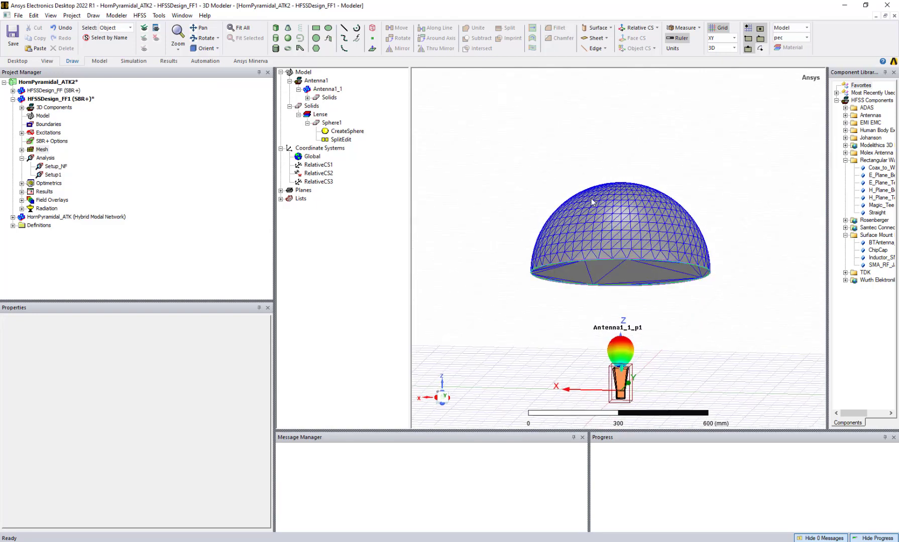
drag(592, 201, 568, 211)
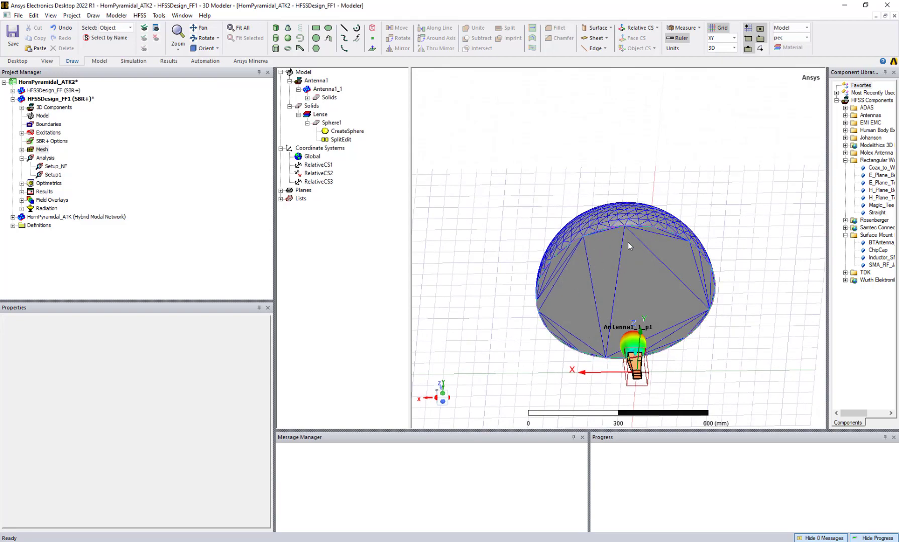
drag(627, 242, 507, 352)
scroll(516, 371, up, 5)
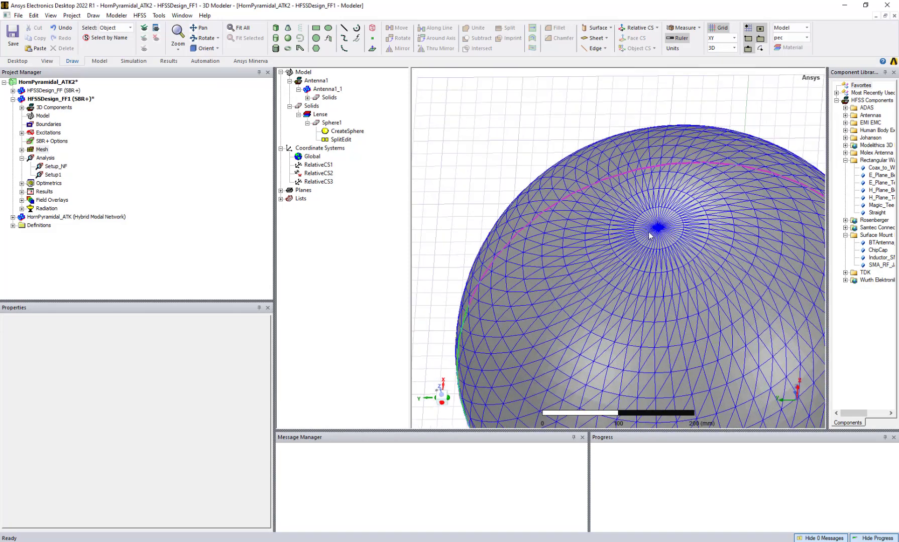
scroll(648, 235, up, 5)
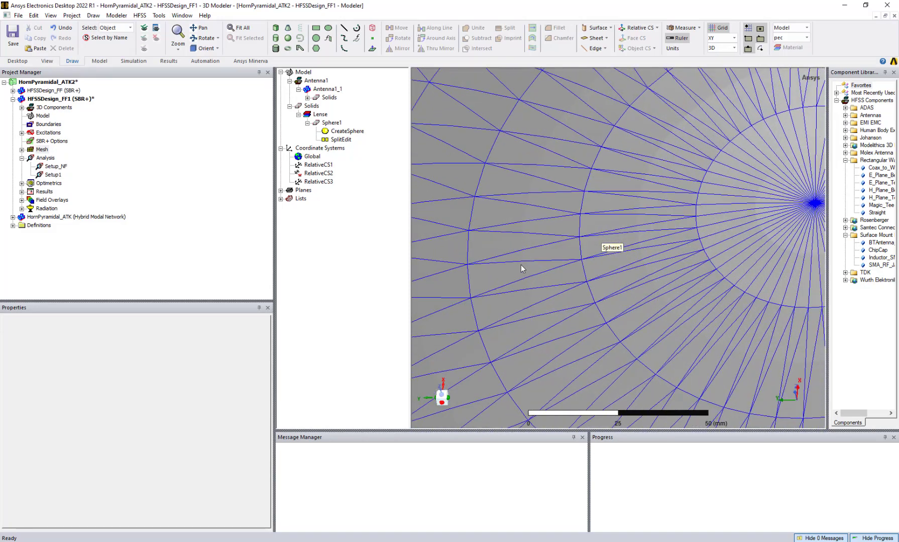
drag(520, 268, 585, 199)
scroll(581, 217, down, 10)
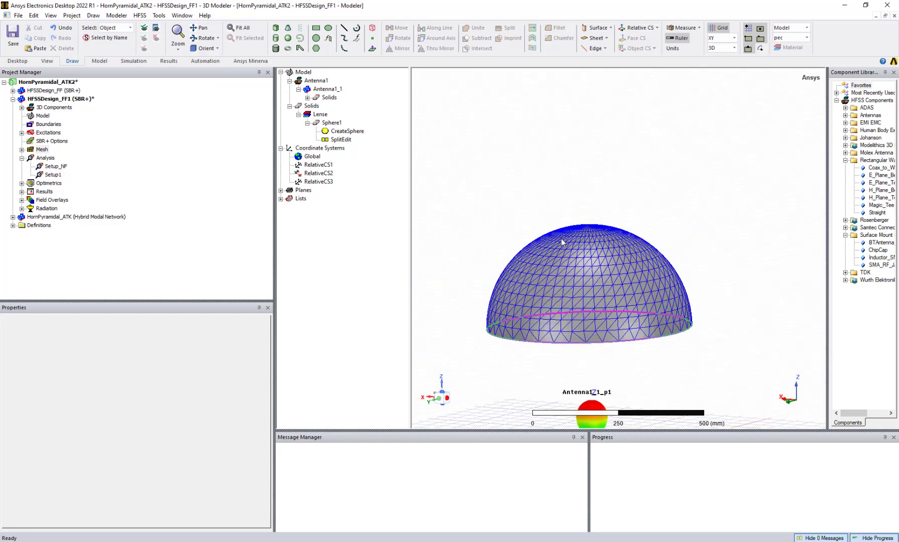
scroll(558, 240, down, 1)
alt+drag(526, 210, 446, 277)
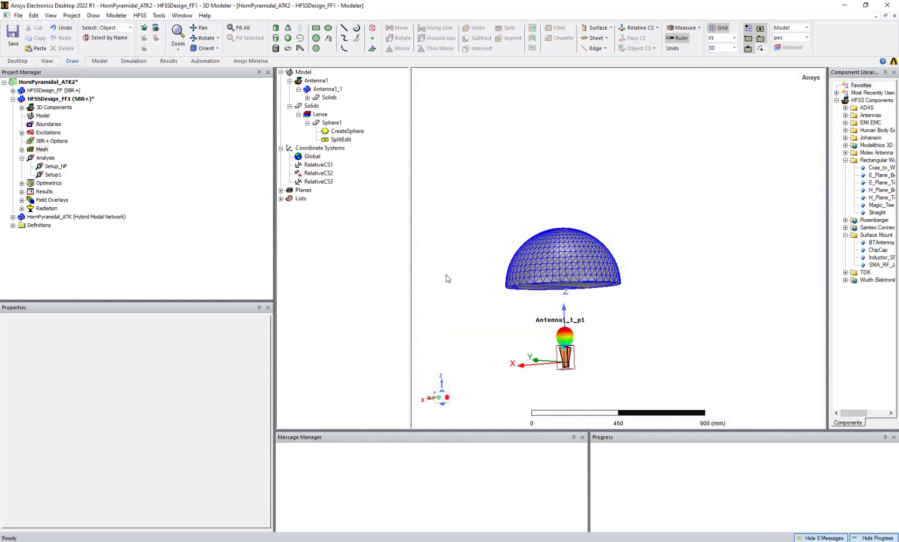
Add a solution setup with a Single Point at 10 GHz and Compute Fields enabled
right_click(45, 160)
click(75, 177)
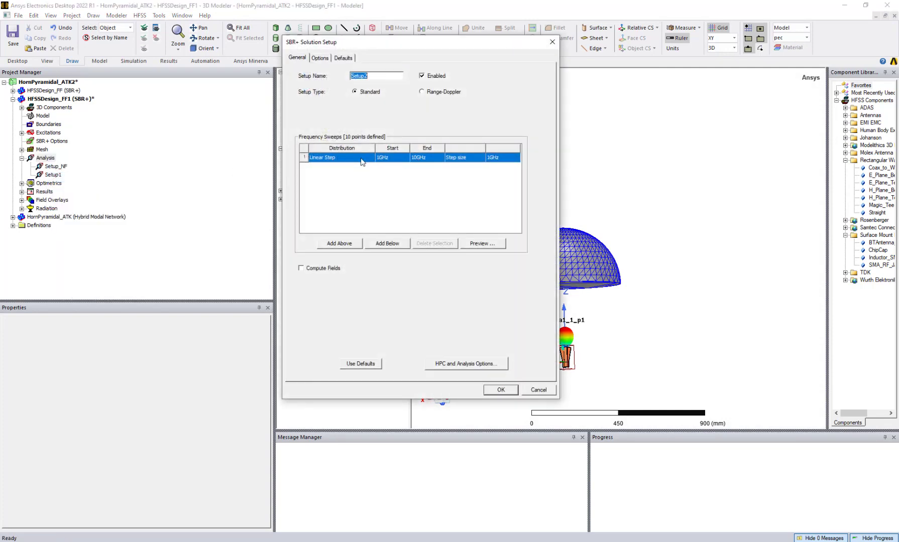
click(388, 159)
click(330, 157)
click(328, 200)
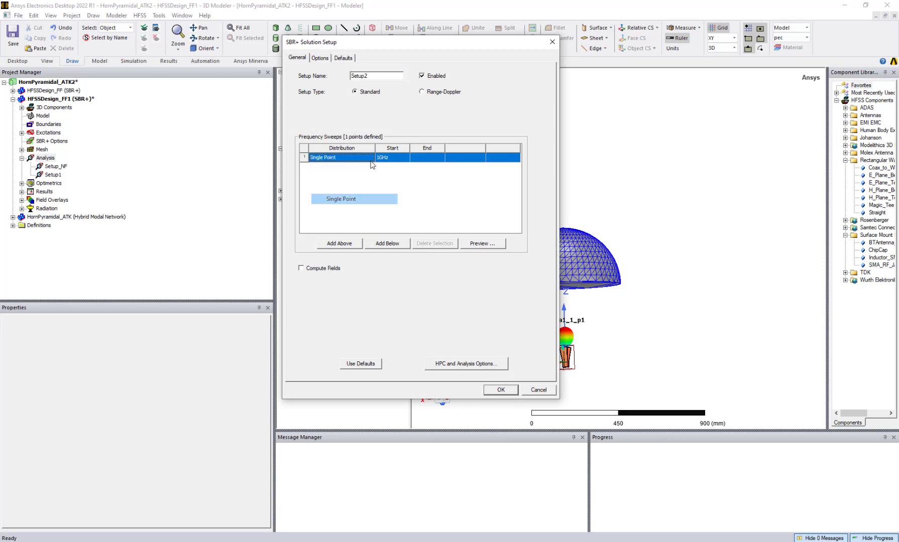
click(395, 158)
text(10)
click(302, 269)
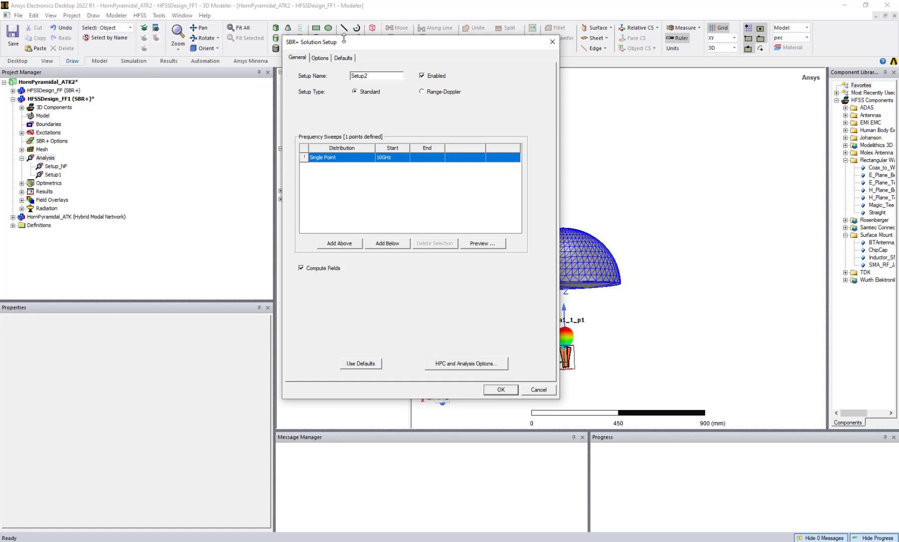
Create far-field Infinite Sphere2 with Theta step 1 as the observation domain and save Setup2
click(328, 59)
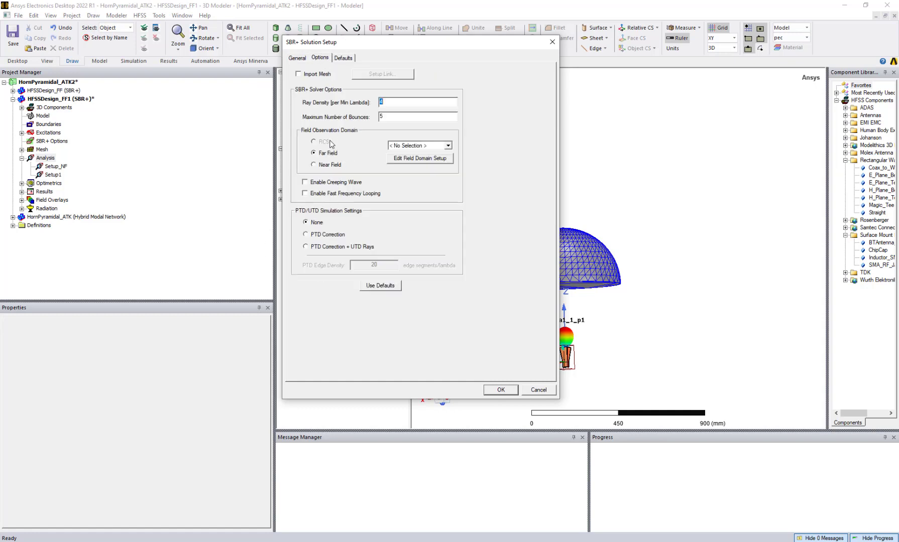
click(427, 159)
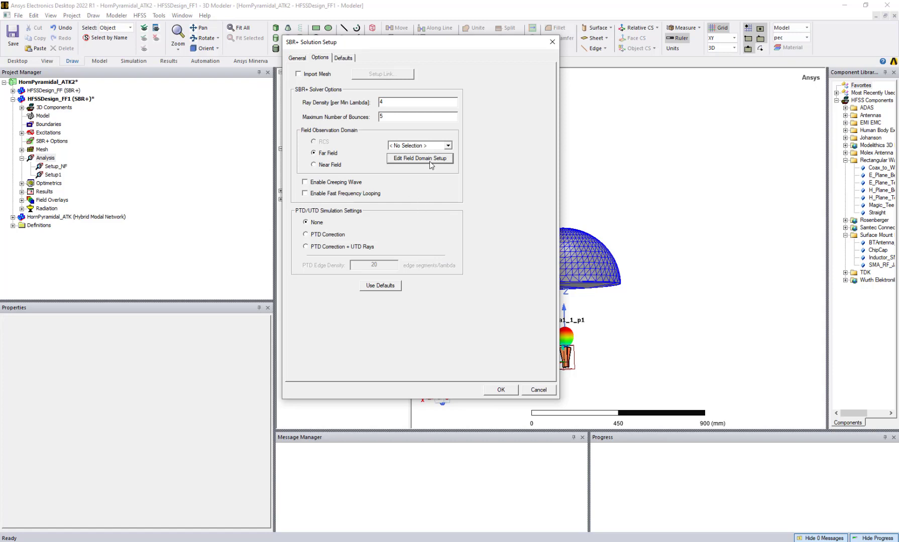
click(448, 146)
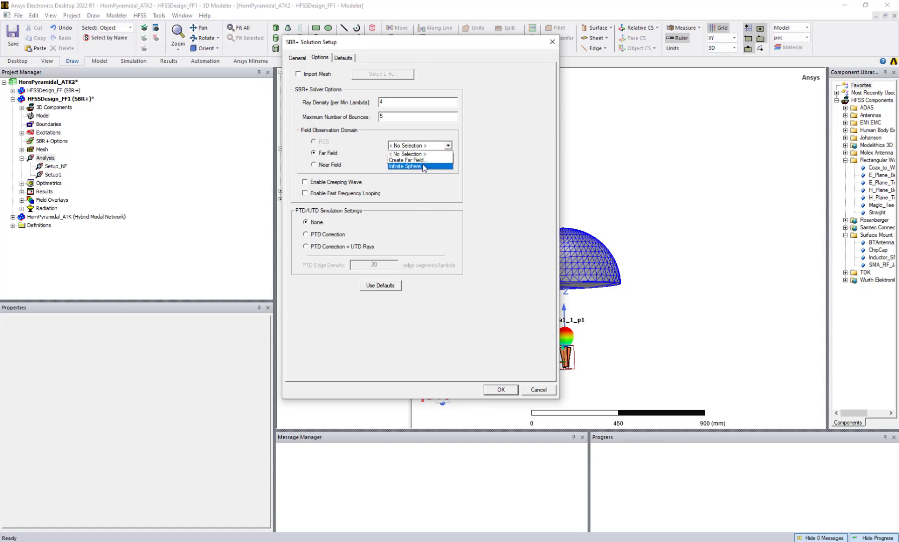
click(425, 161)
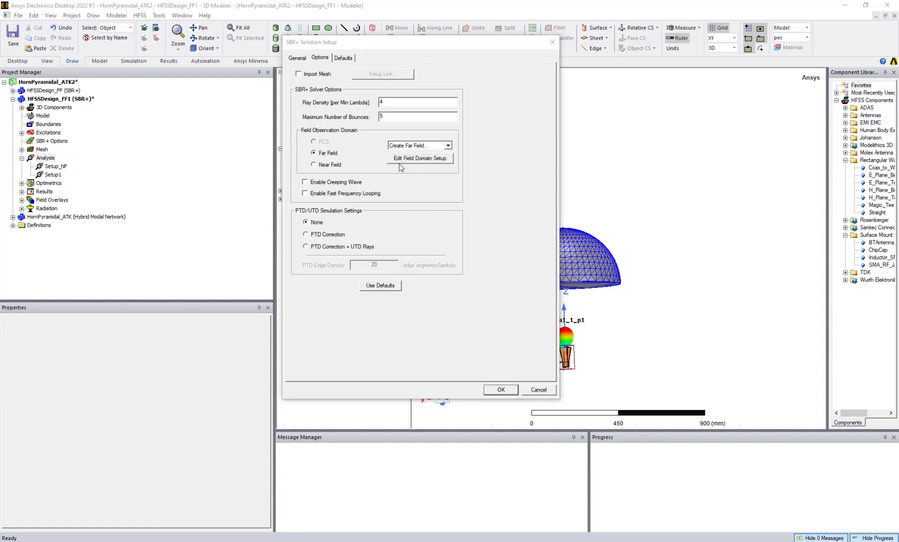
drag(267, 161, 183, 158)
click(256, 176)
click(257, 190)
drag(264, 230, 244, 231)
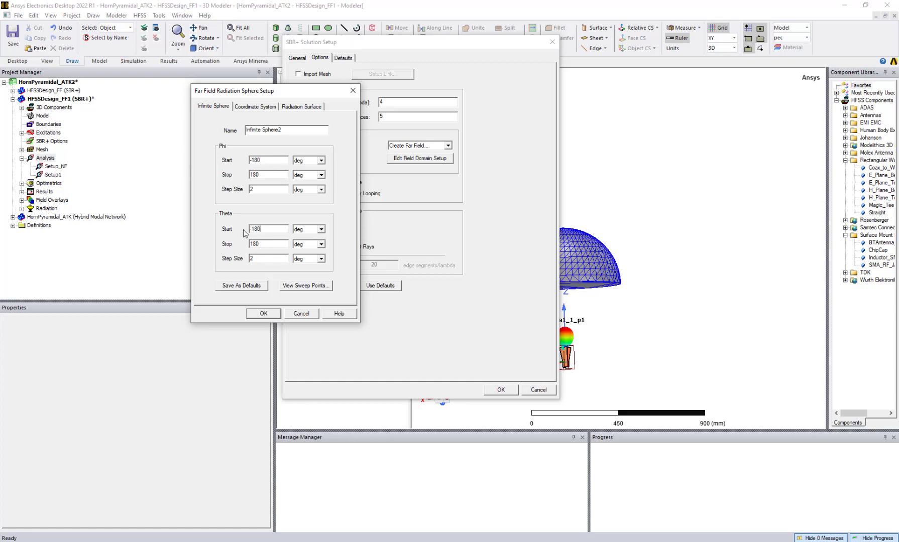
text(1)
click(263, 315)
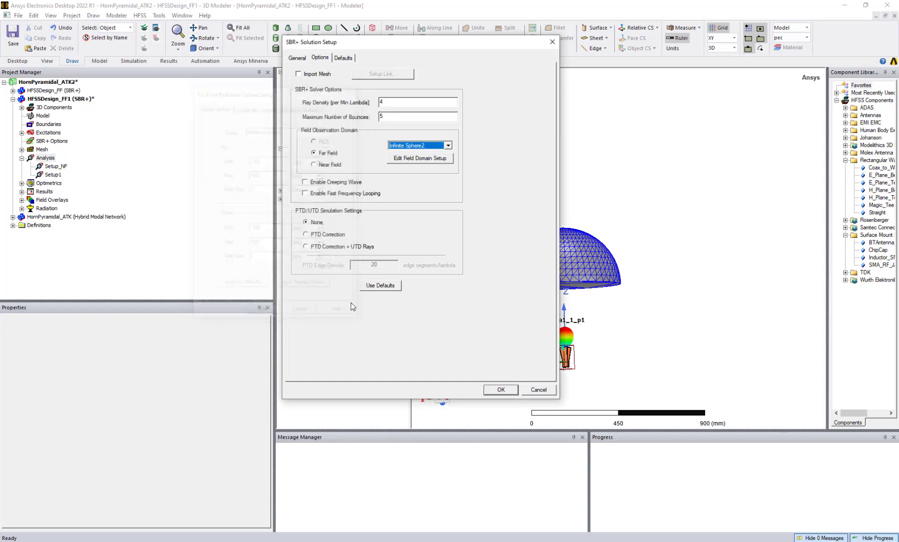
click(515, 391)
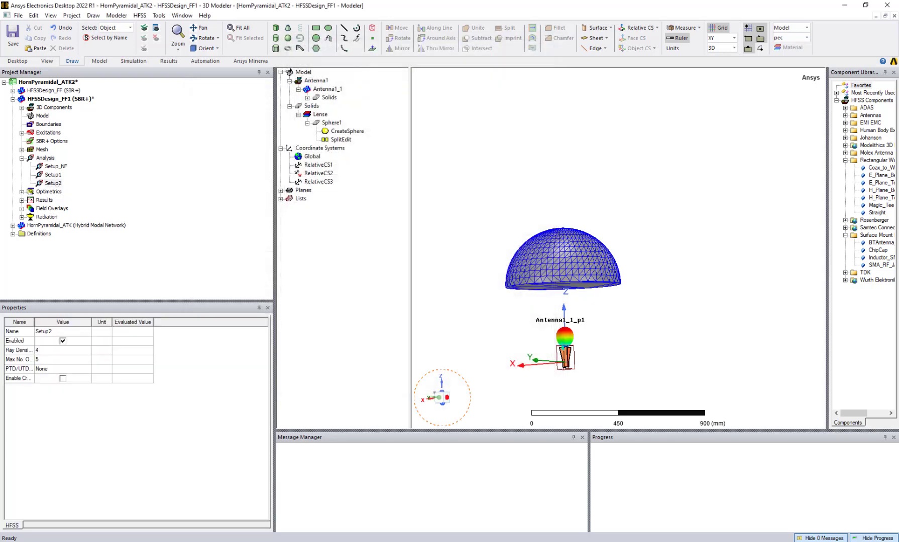
Create relative coordinate system RelativeCS4 with its origin at the lens hemisphere's base
click(52, 183)
scroll(506, 270, up, 2)
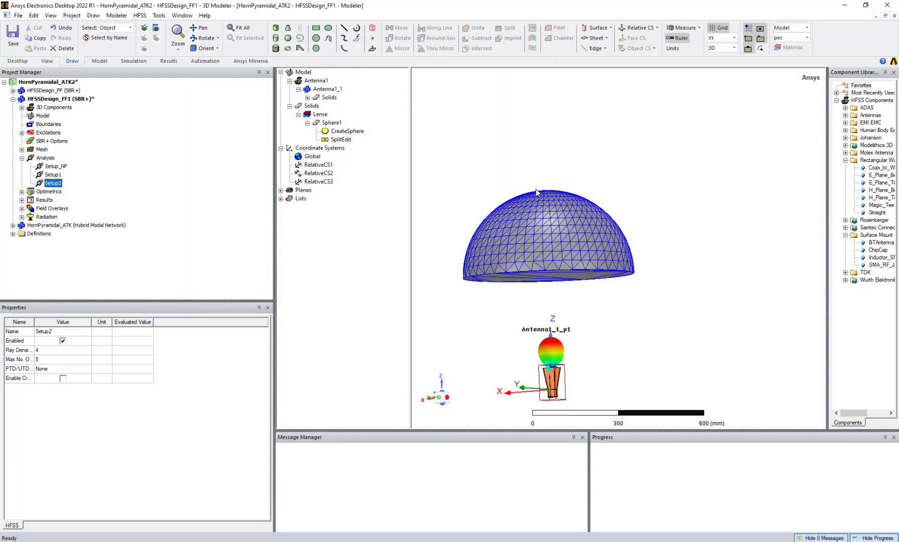
alt+drag(491, 293, 517, 301)
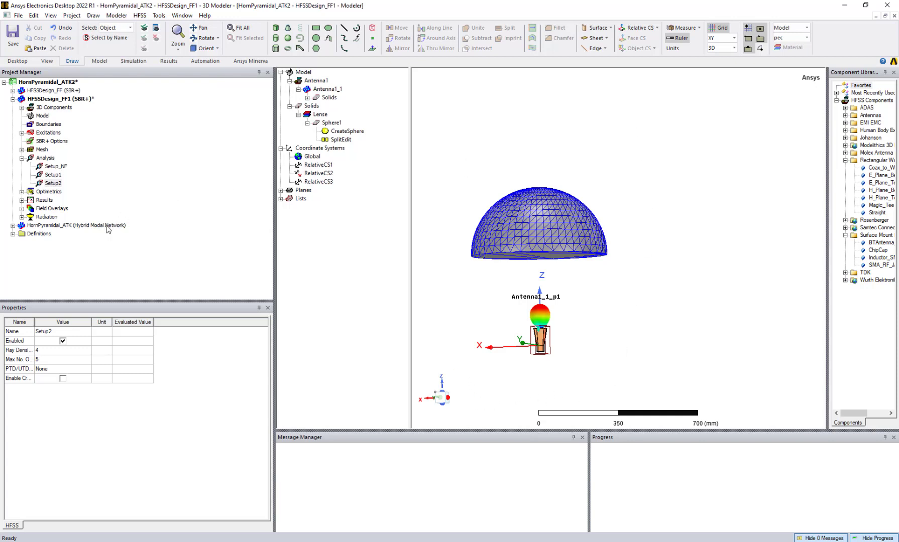
click(349, 249)
click(636, 27)
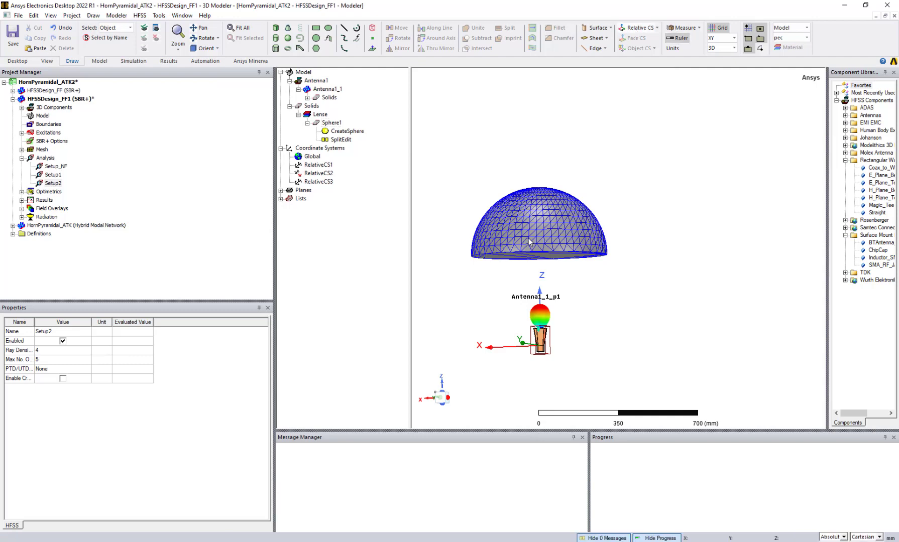
click(540, 278)
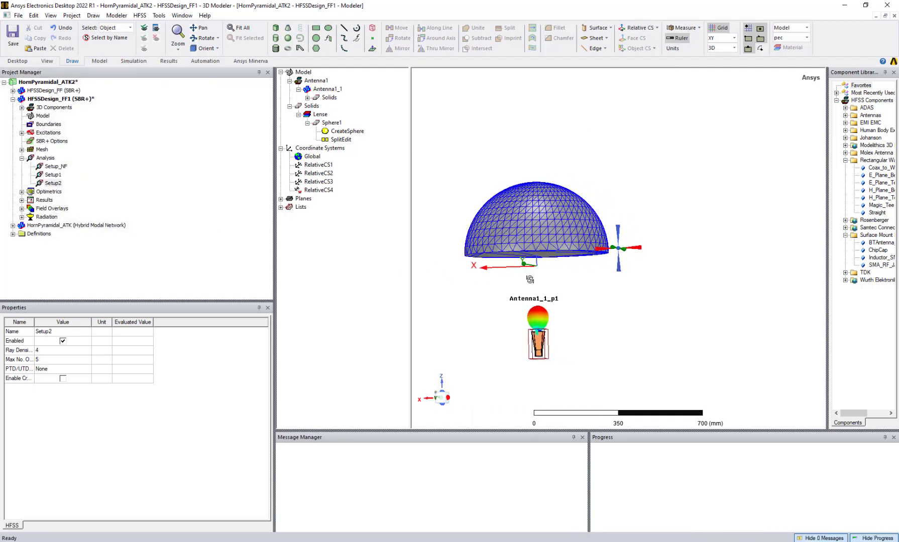
Add a near-field rectangle setup with length 800 mm and width 600 mm
click(21, 217)
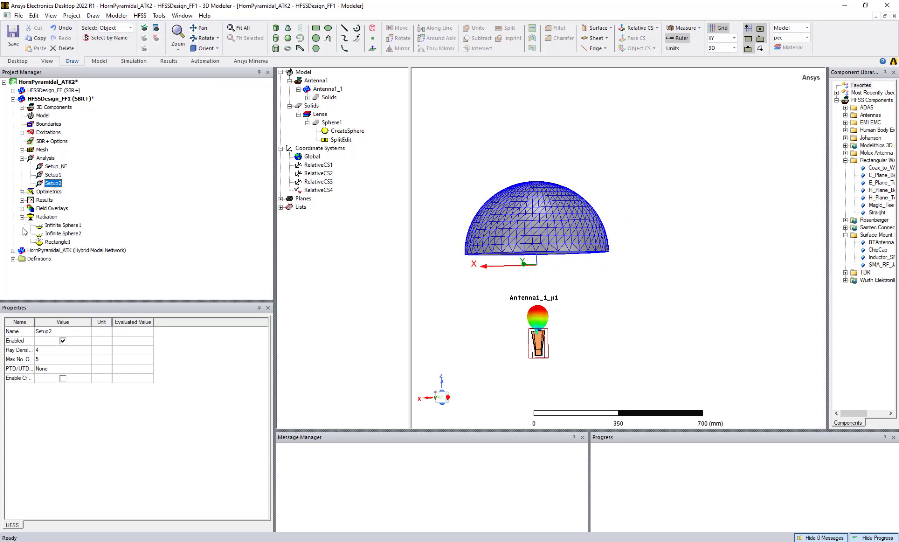
right_click(48, 219)
mouse_move(78, 248)
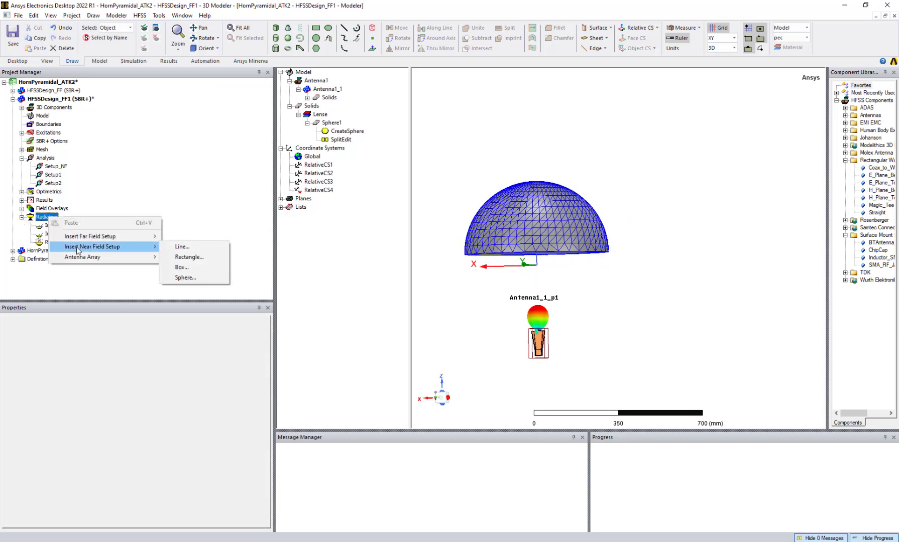
click(195, 262)
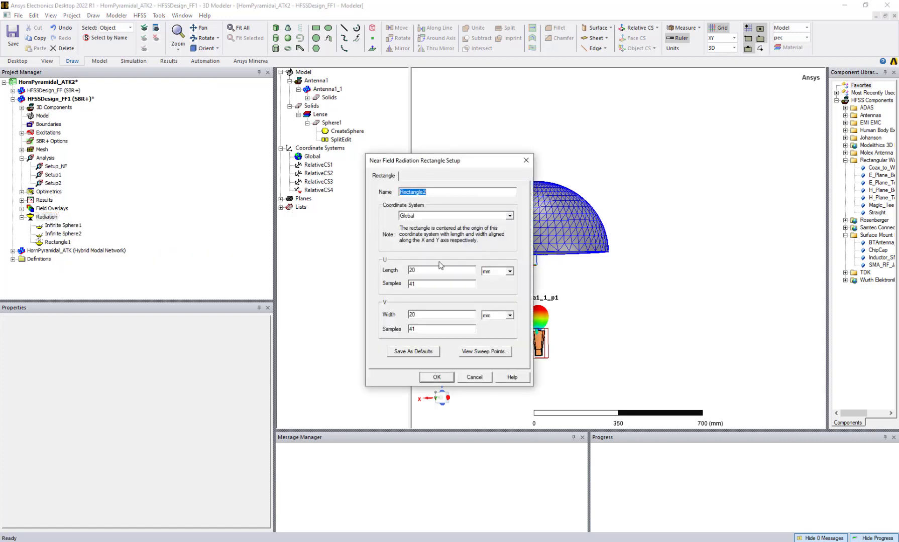
double_click(430, 273)
text(800)
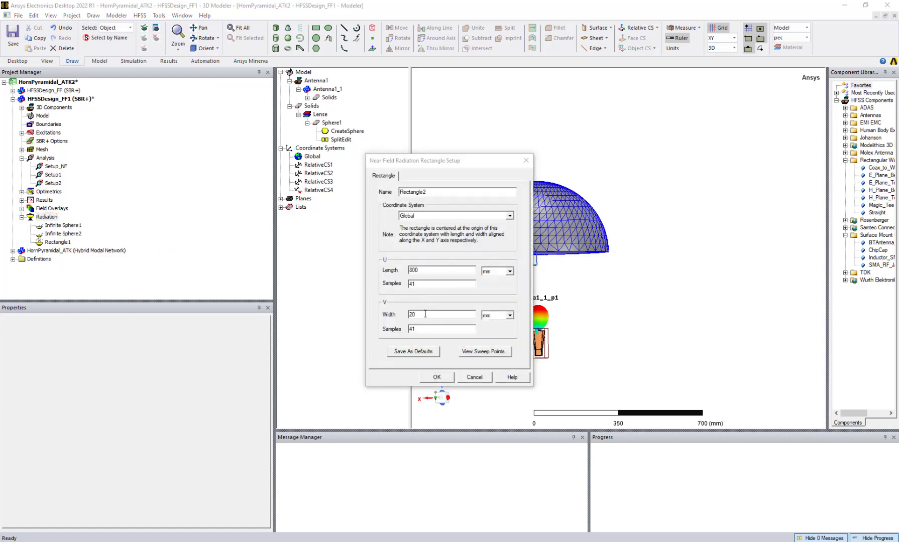
drag(426, 314, 360, 322)
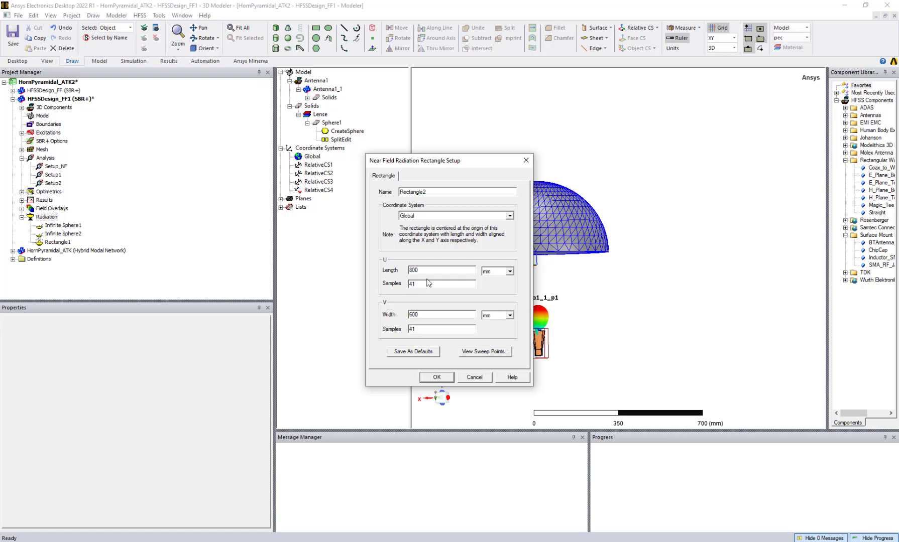
Give the rectangle 81 by 61 samples, place it on RelativeCS4, and confirm
drag(416, 283, 358, 292)
text(81)
drag(428, 328, 374, 335)
text(61)
click(417, 220)
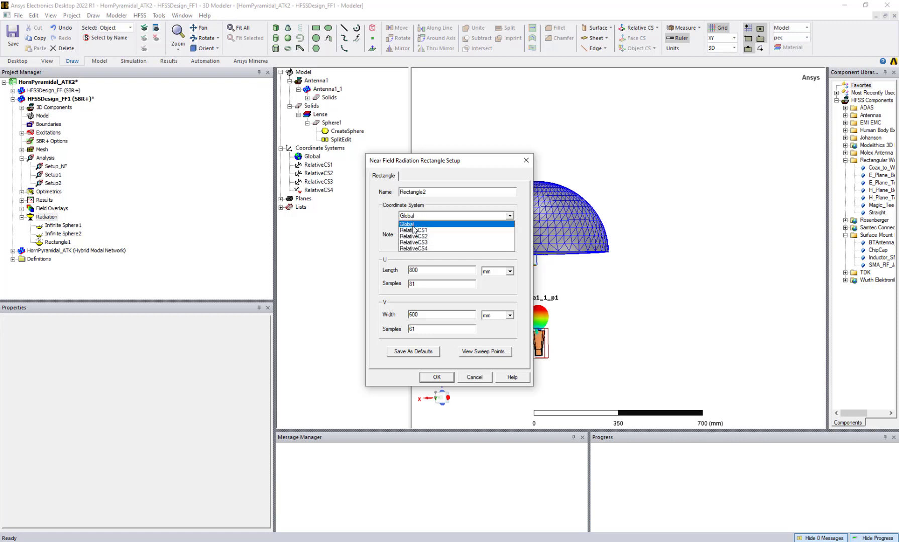
click(414, 248)
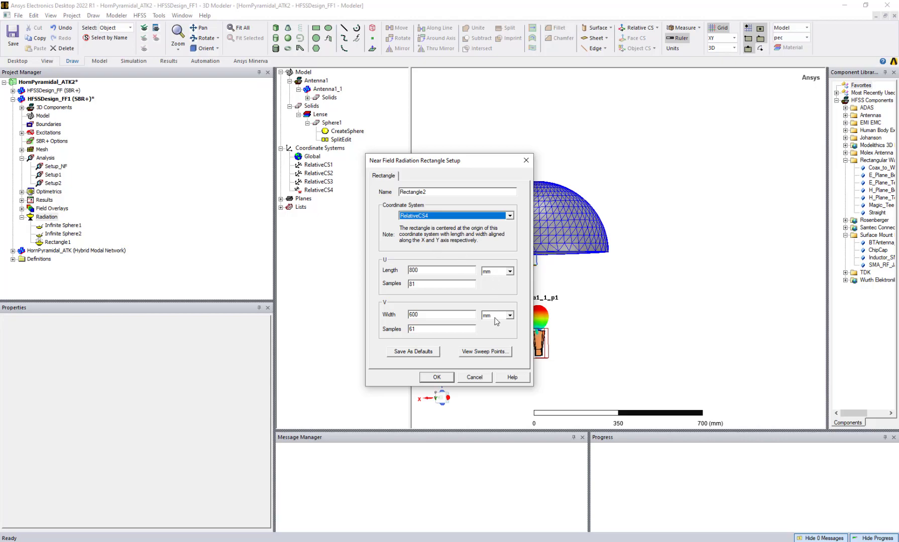
click(436, 377)
alt+drag(573, 263, 581, 297)
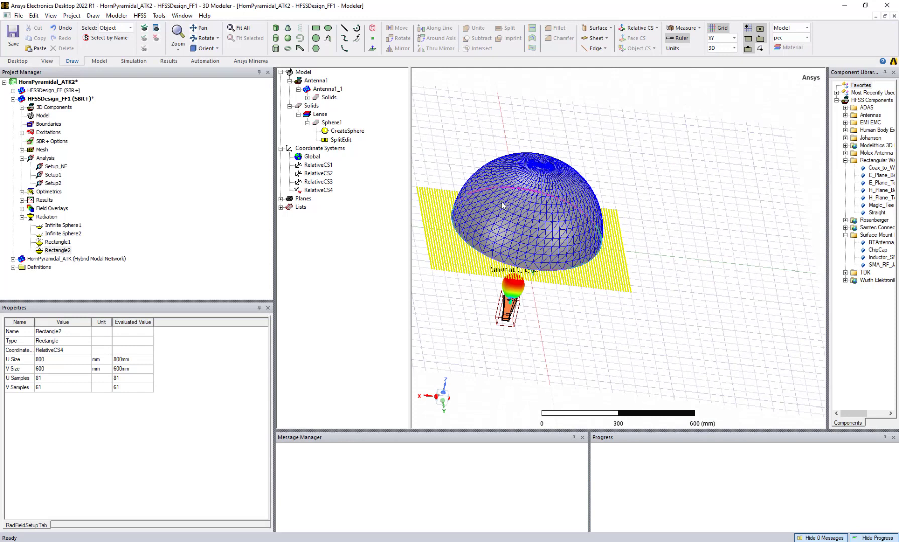
Switch RelativeCS4 to Euler ZYZ with Theta 90 deg, standing Rectangle2 upright
alt+drag(515, 338, 505, 304)
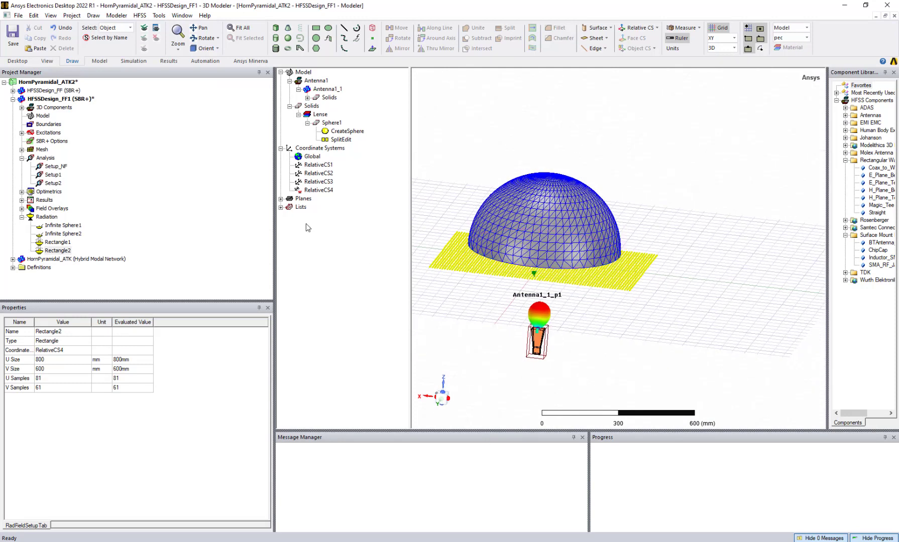
click(319, 190)
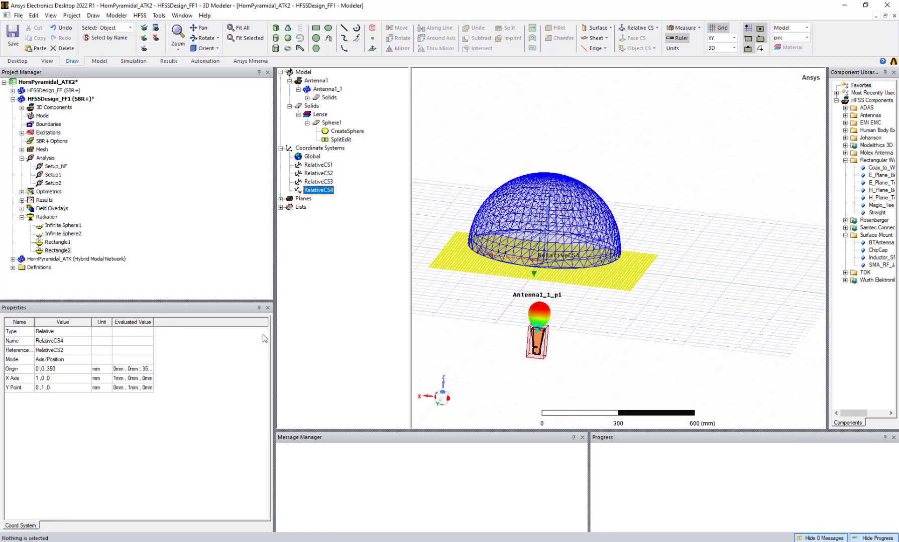
click(39, 363)
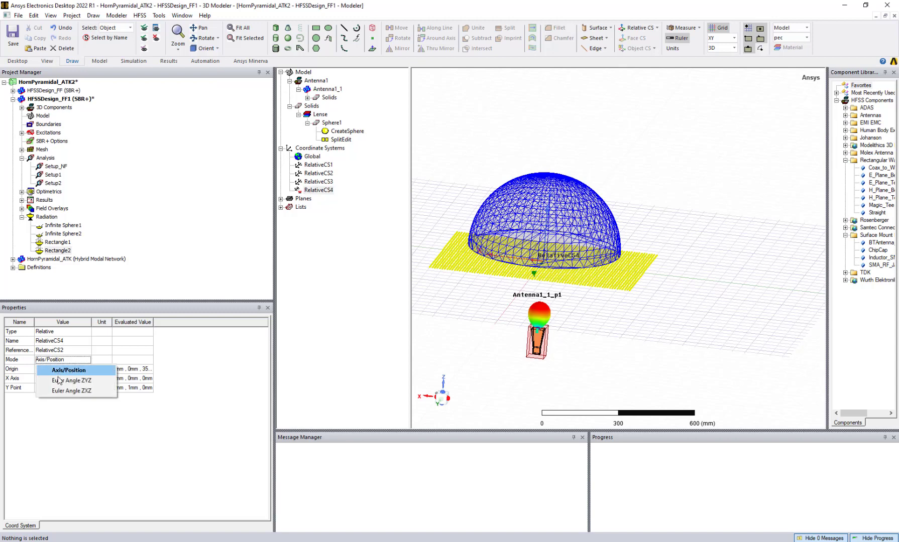
click(66, 380)
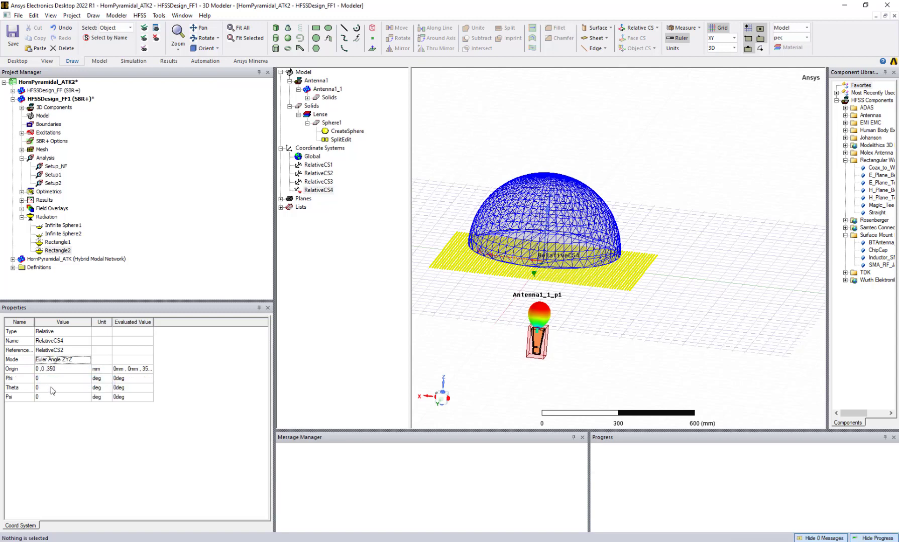
click(52, 390)
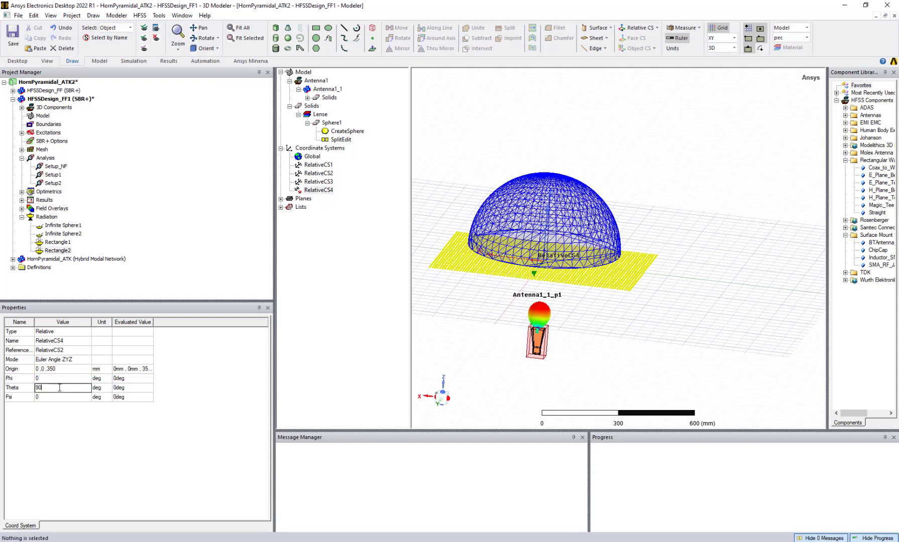
key(Tab)
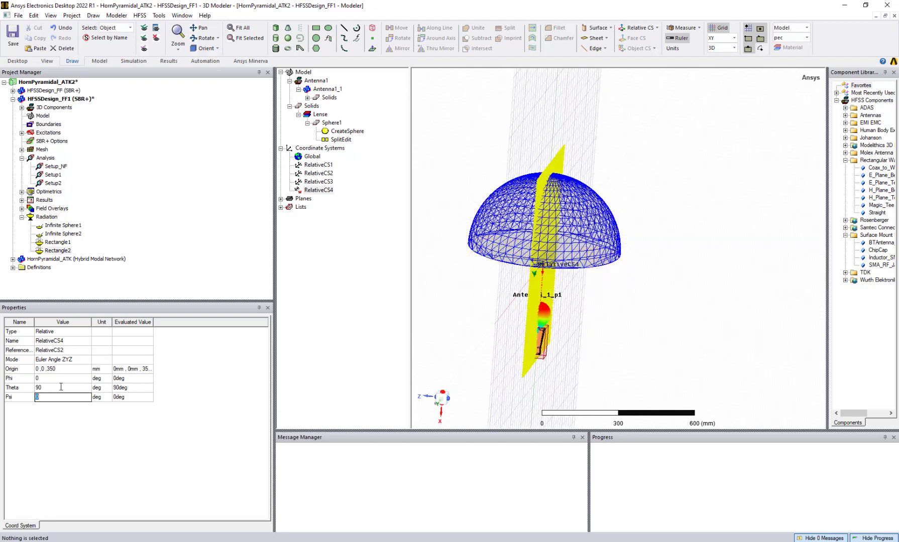
alt+drag(499, 280, 553, 257)
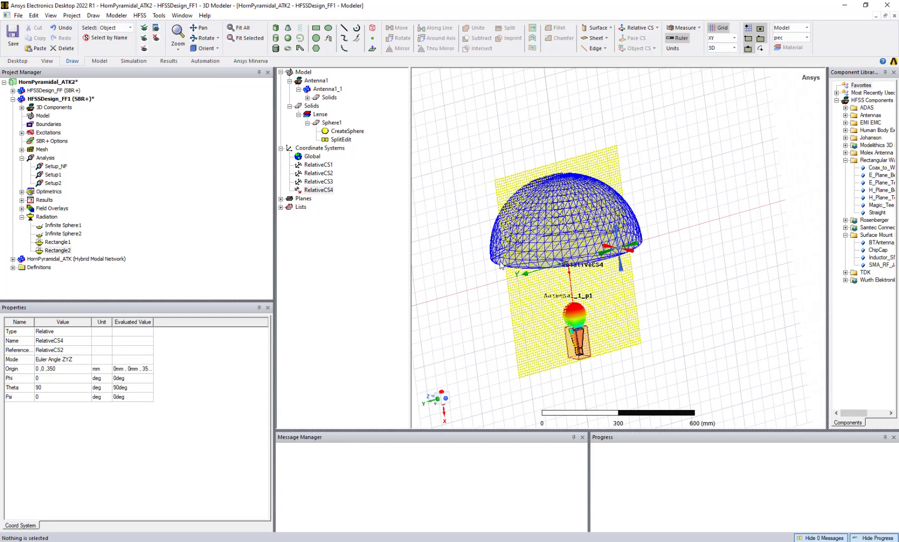
alt+drag(564, 357, 507, 196)
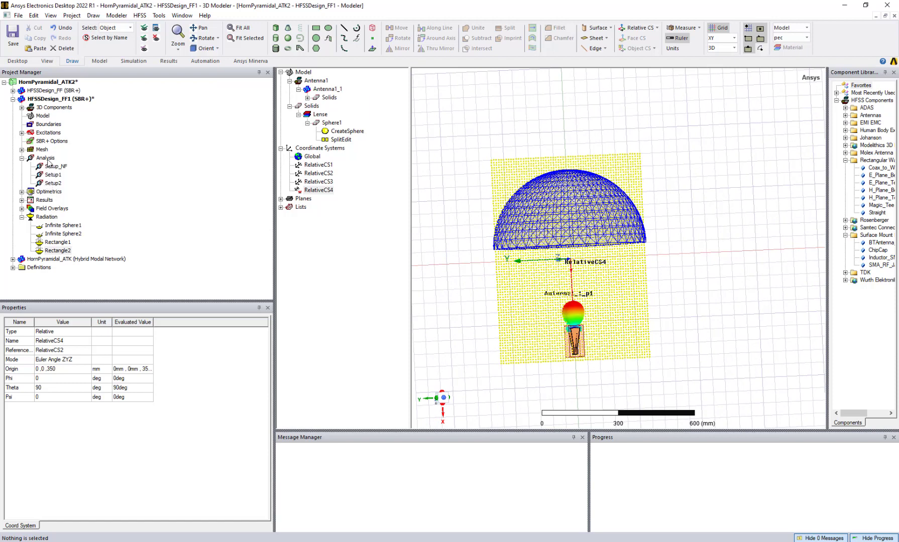
Add a solution setup with a Single Point at 10 GHz and field computation on
right_click(48, 161)
click(75, 180)
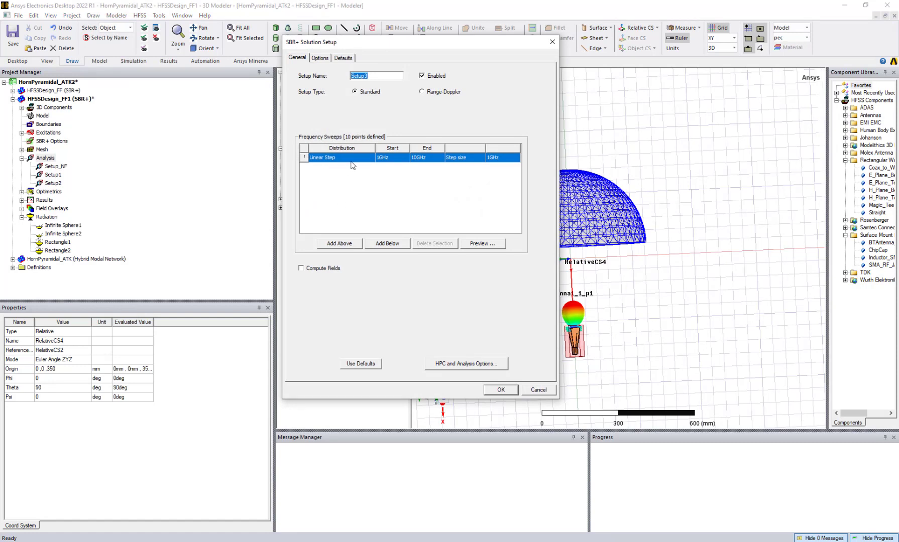
click(351, 159)
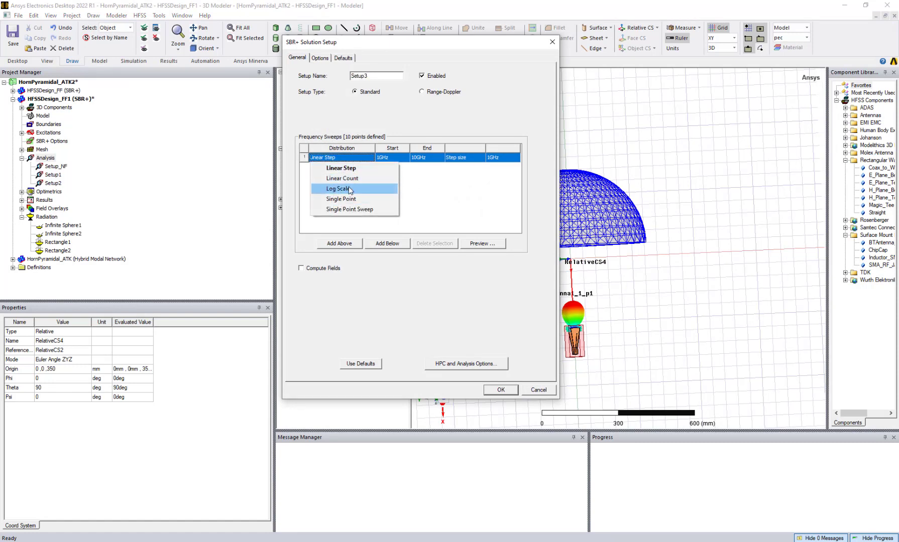
click(341, 199)
click(302, 269)
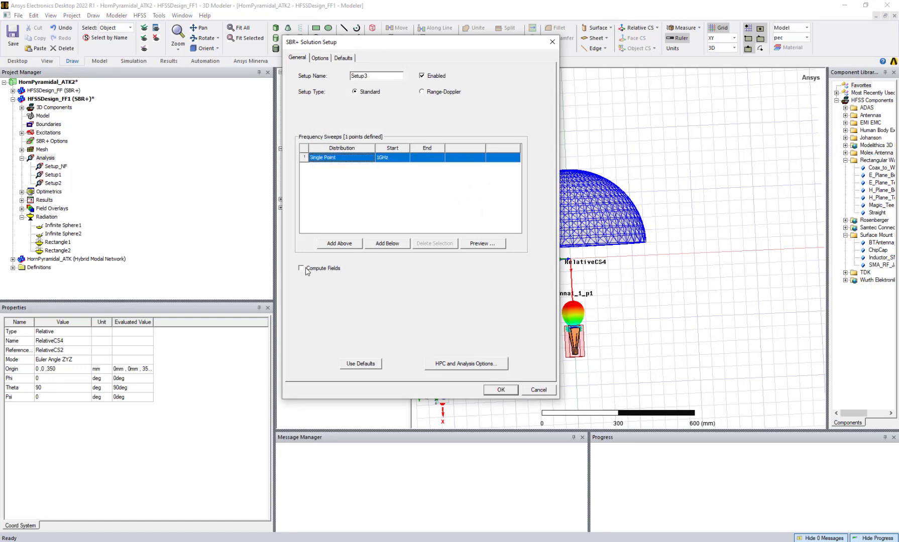
click(390, 159)
text(10)
Set the SBR+ options to observe the near field on Rectangle2 and confirm the setup
click(319, 58)
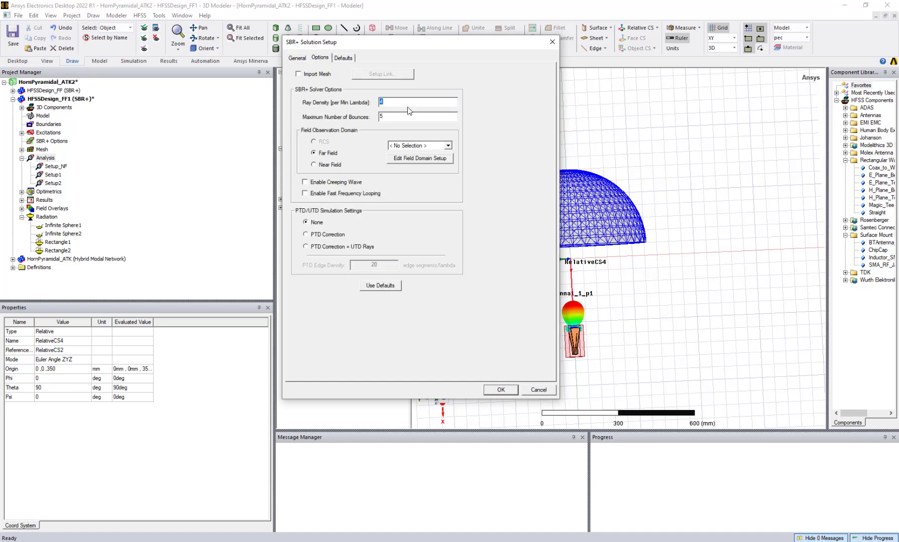
click(322, 165)
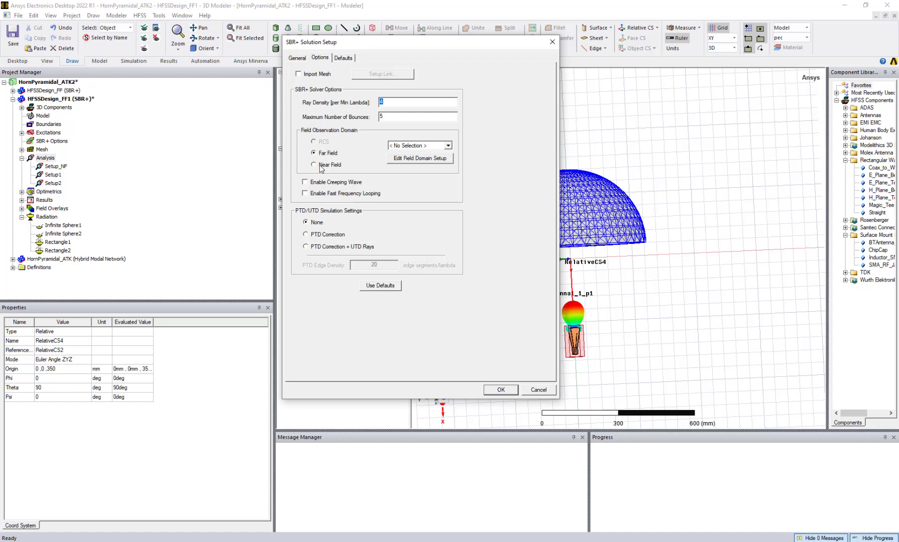
click(447, 145)
click(398, 183)
click(418, 146)
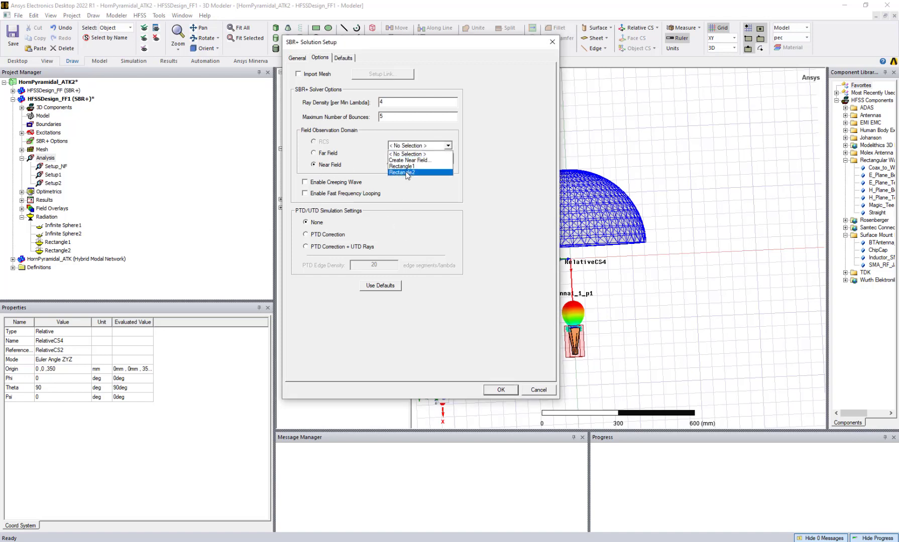
click(408, 173)
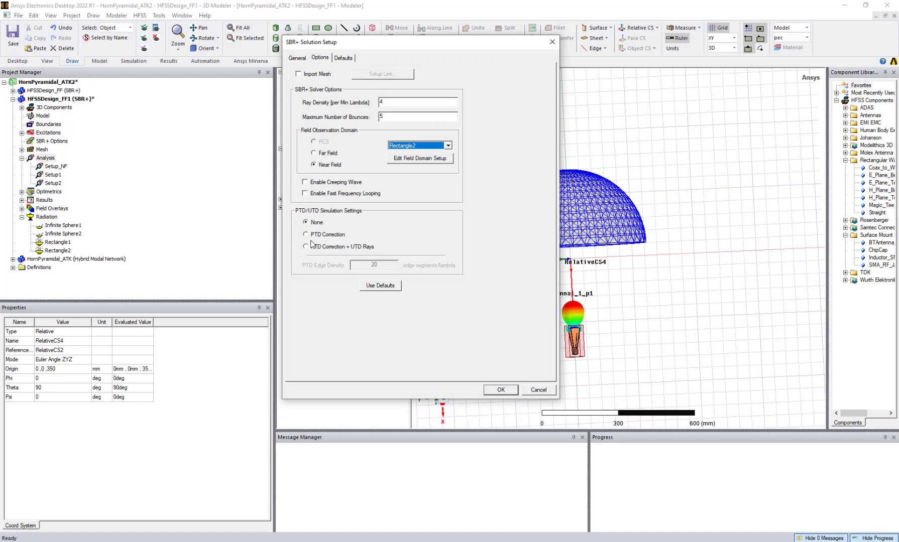
click(501, 391)
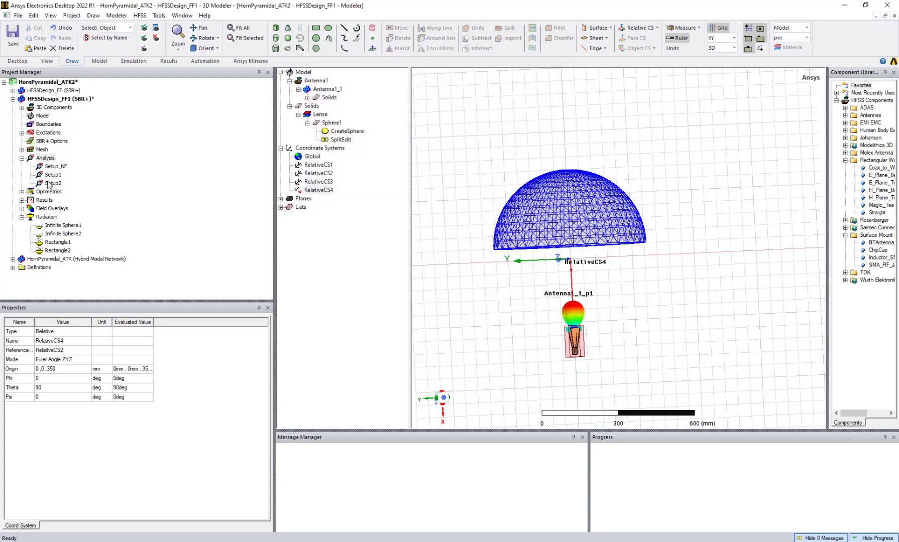
Review the settings of Setup1, Setup2 and Setup3
click(50, 184)
click(55, 175)
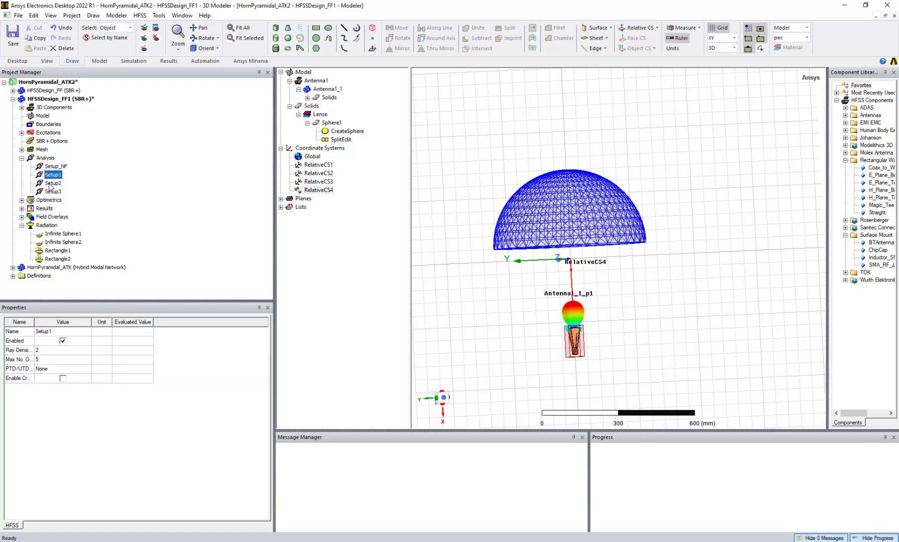
click(49, 185)
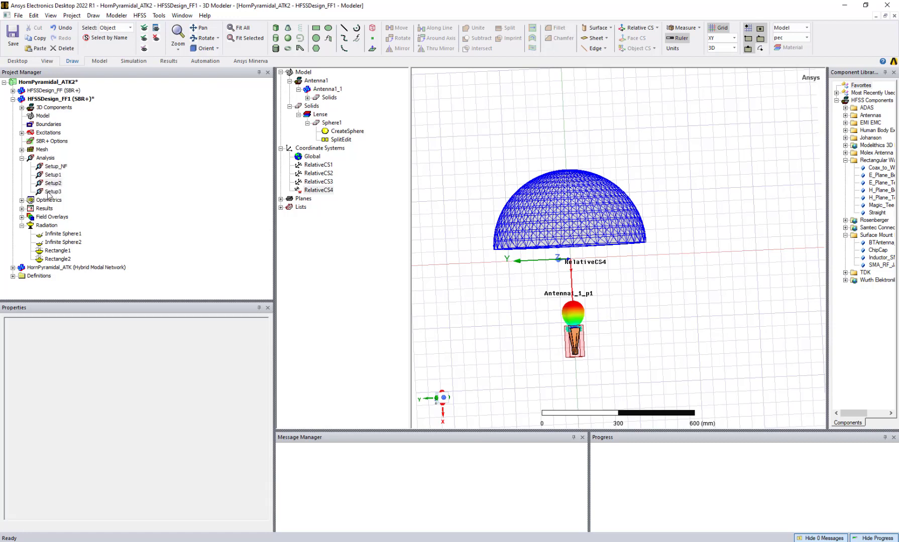
click(49, 192)
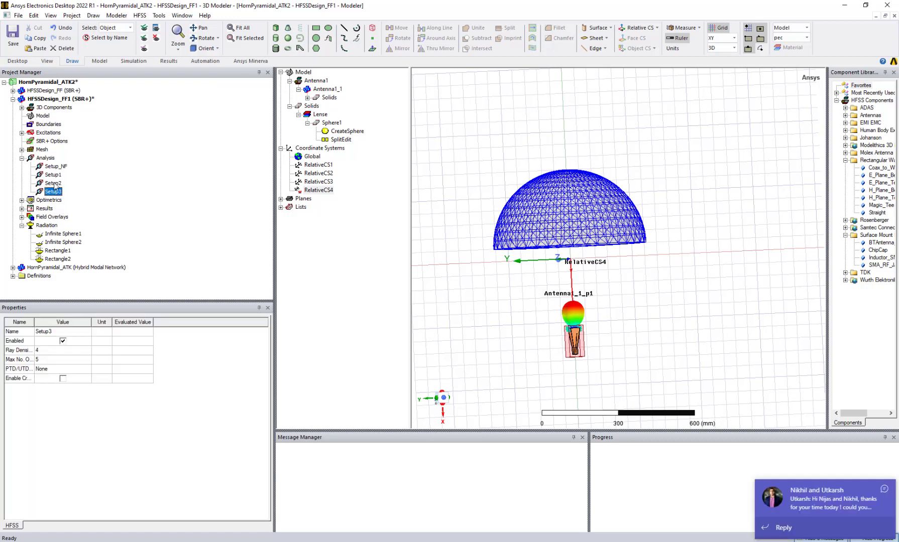
Dismiss the notification and activate the HFSSDesign_FF design's 3D model
click(887, 489)
click(22, 90)
double_click(20, 93)
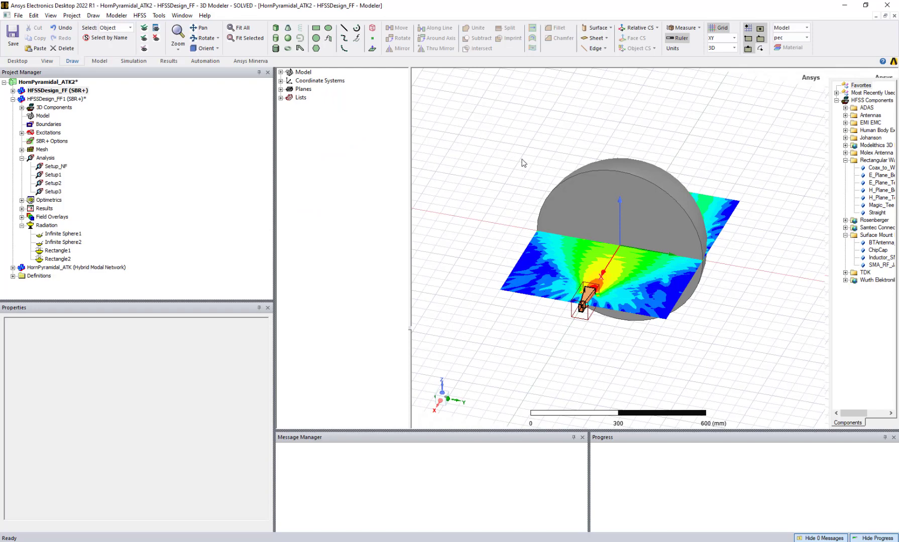
Inspect the near-field overlay, then bring up the report options for HFSSDesign_FF's Results
alt+drag(522, 177, 504, 207)
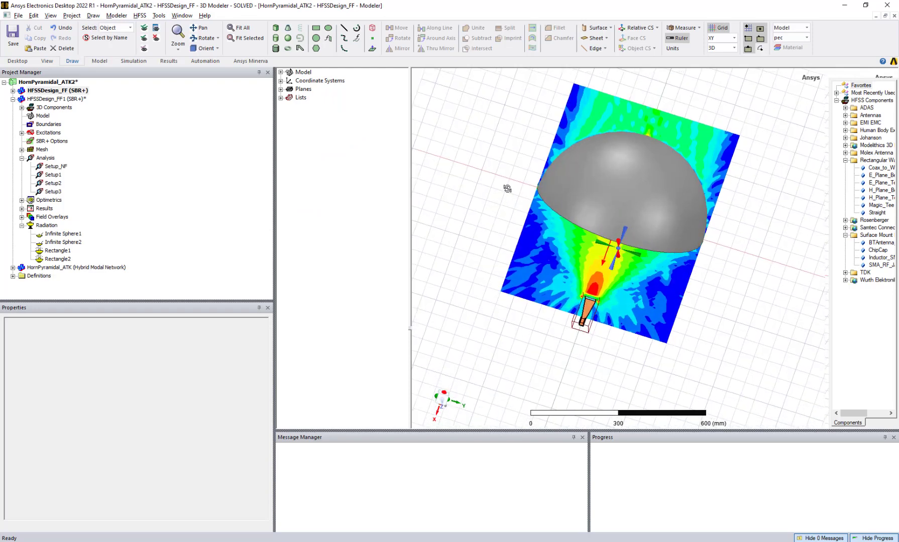
alt+drag(508, 187, 483, 211)
click(456, 232)
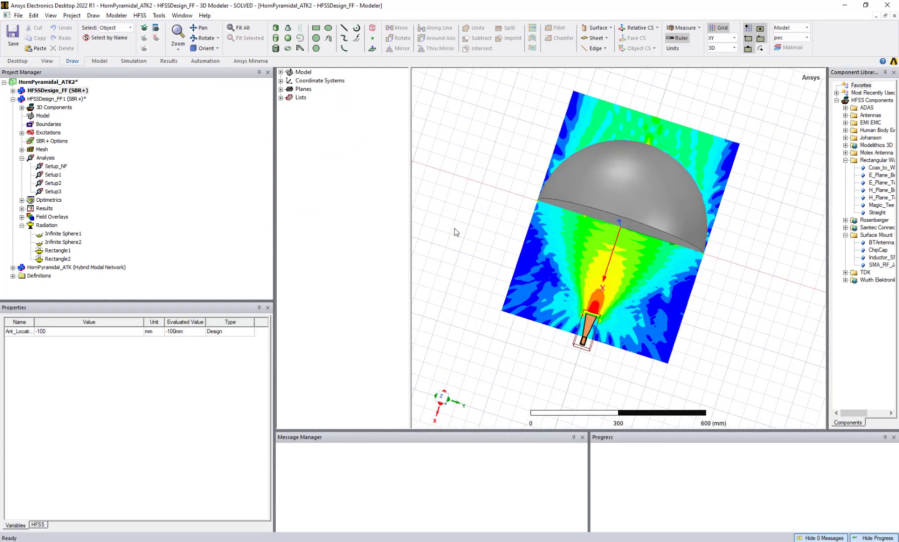
click(40, 209)
right_click(40, 209)
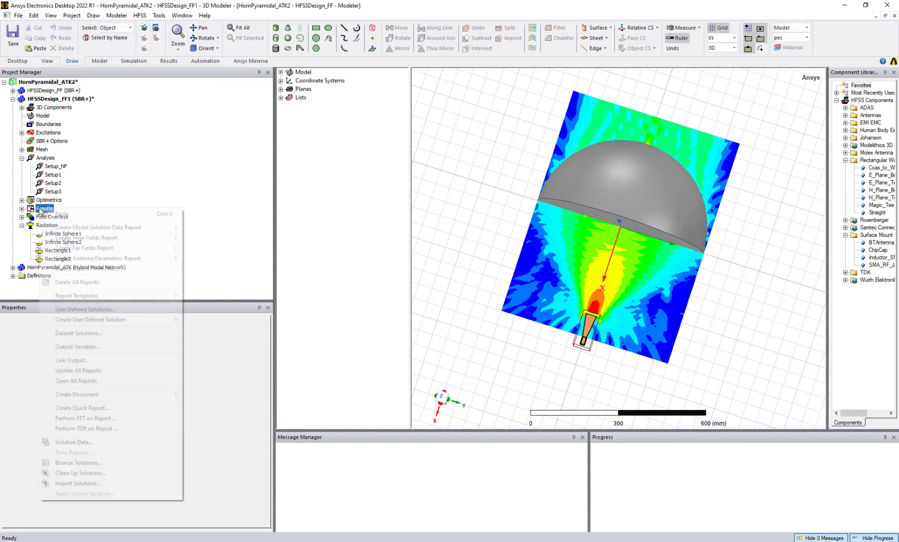
click(11, 151)
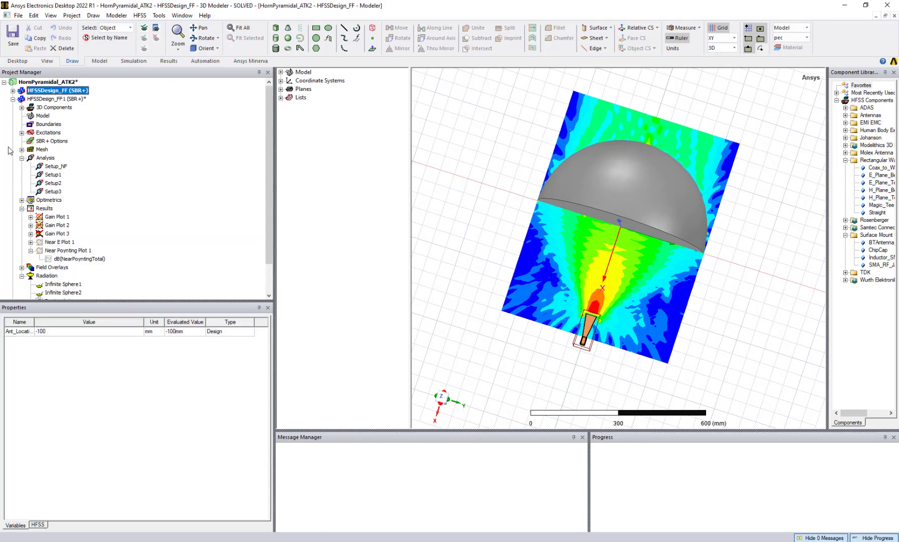
click(13, 100)
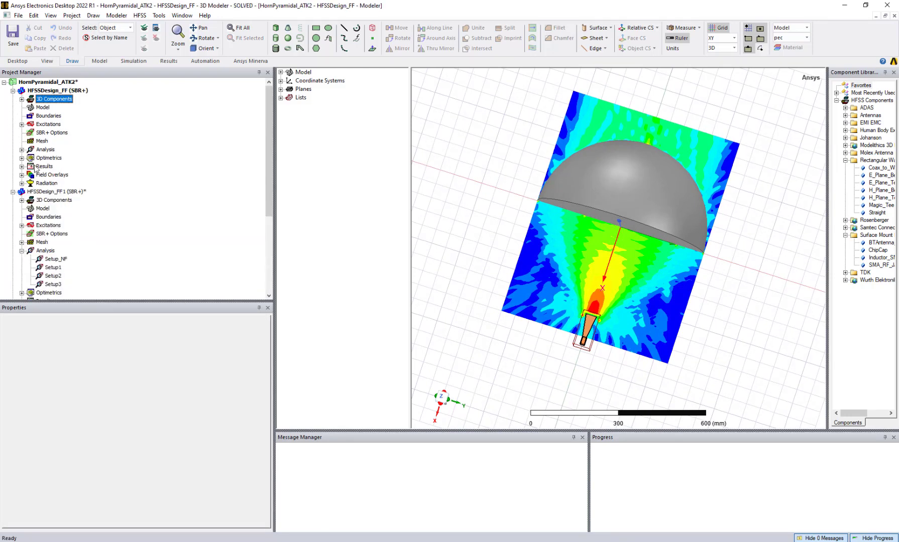
right_click(40, 166)
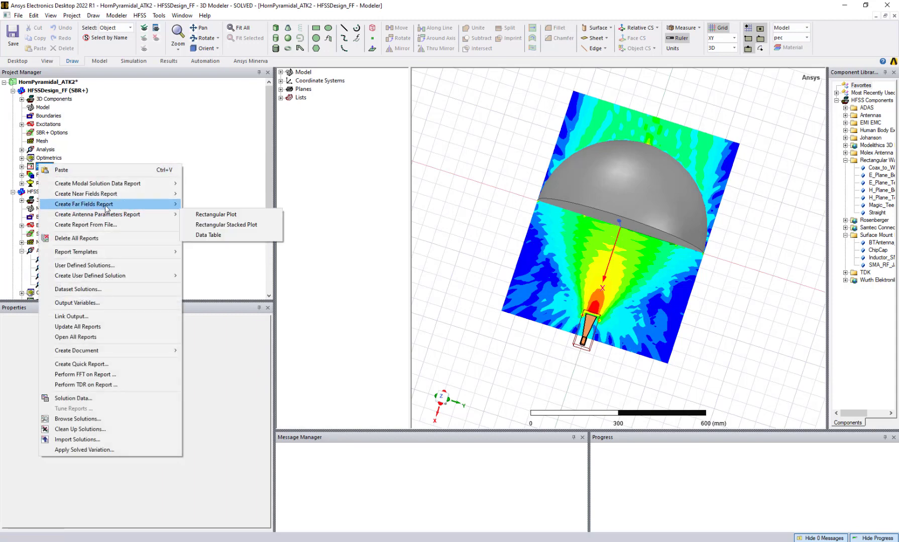
Create a rectangular contour report of dB(NearPoyntingTotal) over the u–v plane
mouse_move(143, 194)
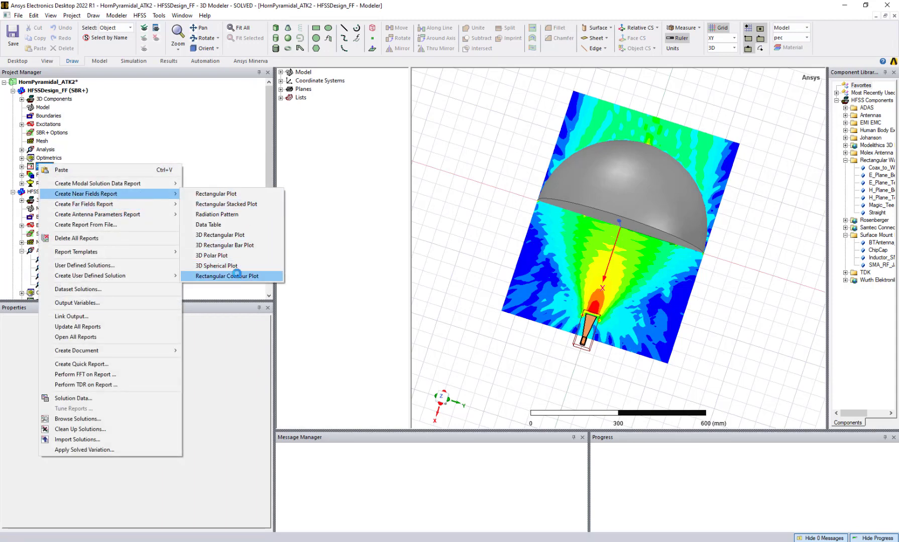
click(237, 276)
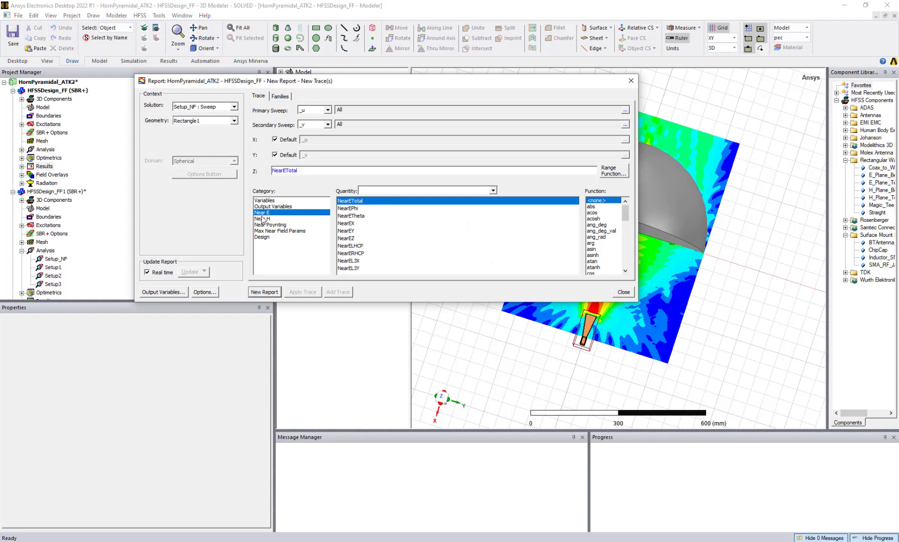
click(260, 224)
click(593, 261)
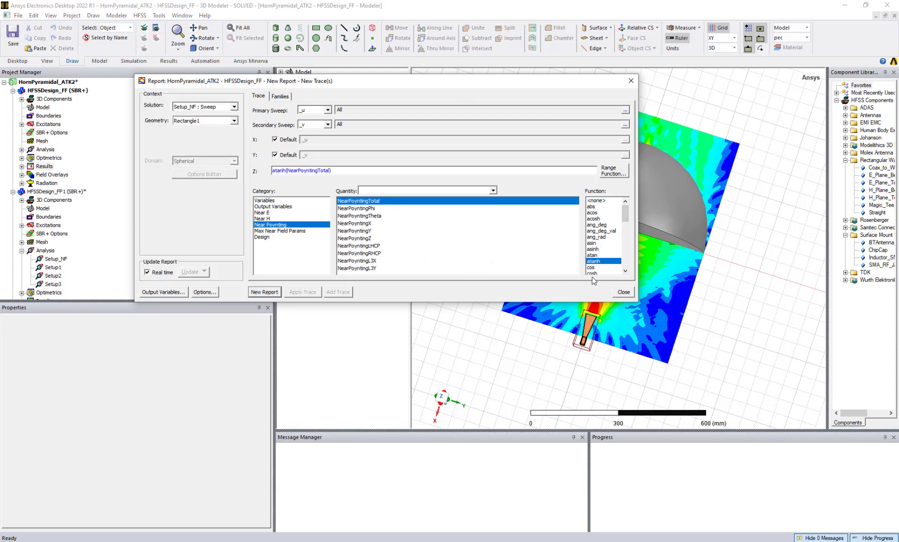
key(d)
click(264, 291)
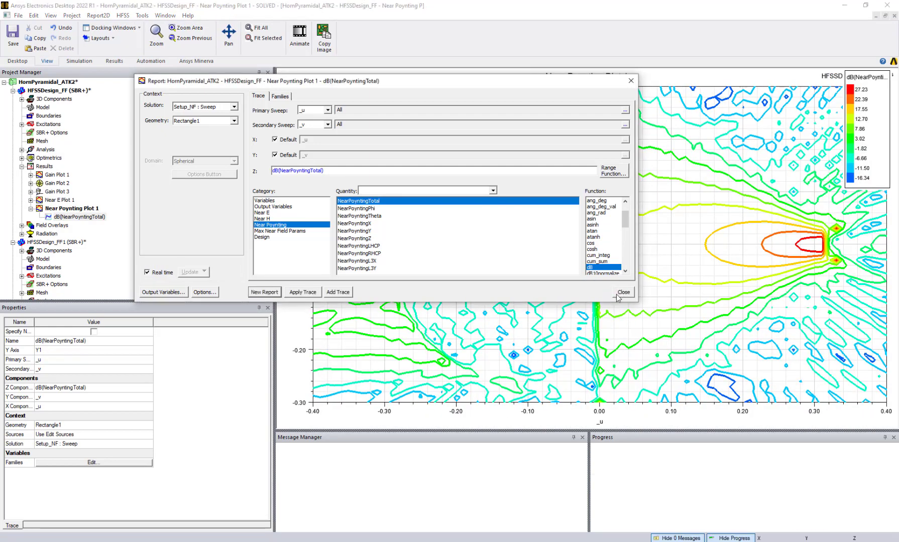
Close the report setup and open the contour display properties of Near Poynting Plot 1
click(623, 294)
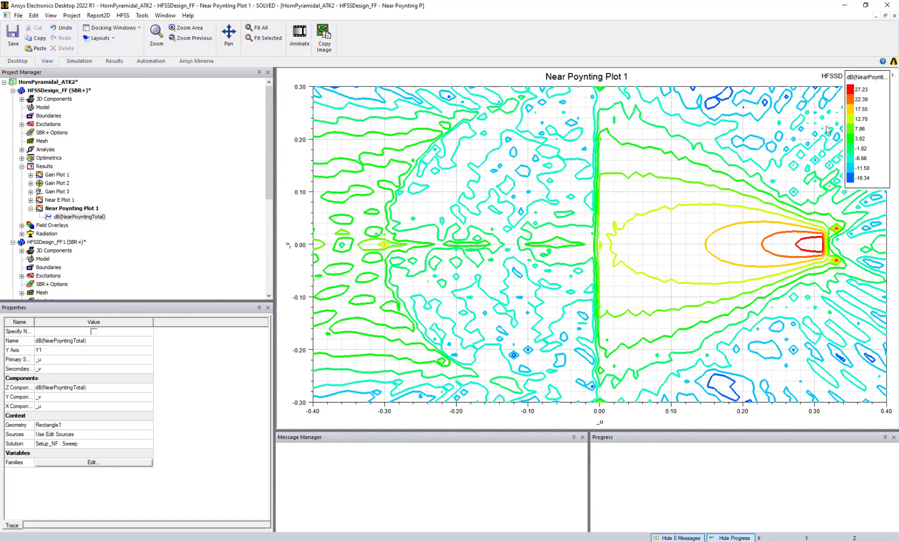
click(673, 386)
right_click(871, 121)
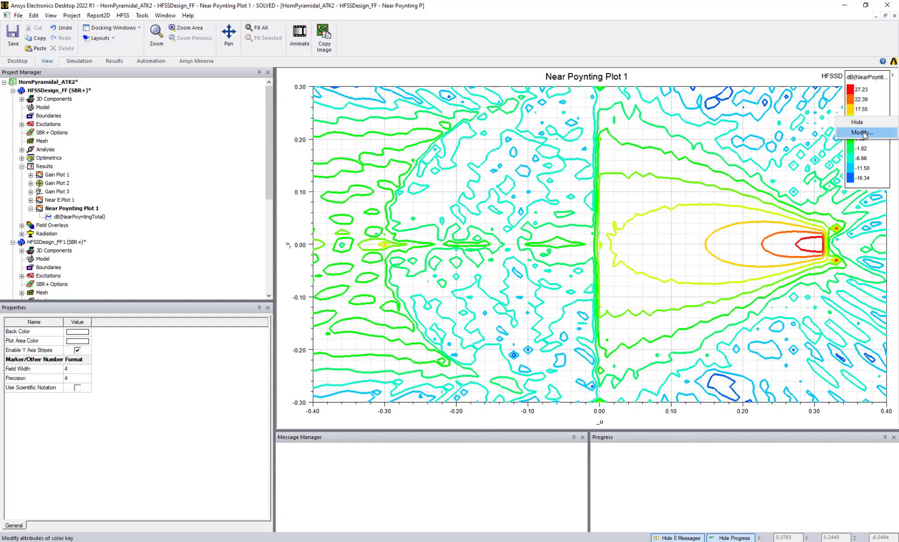
click(862, 132)
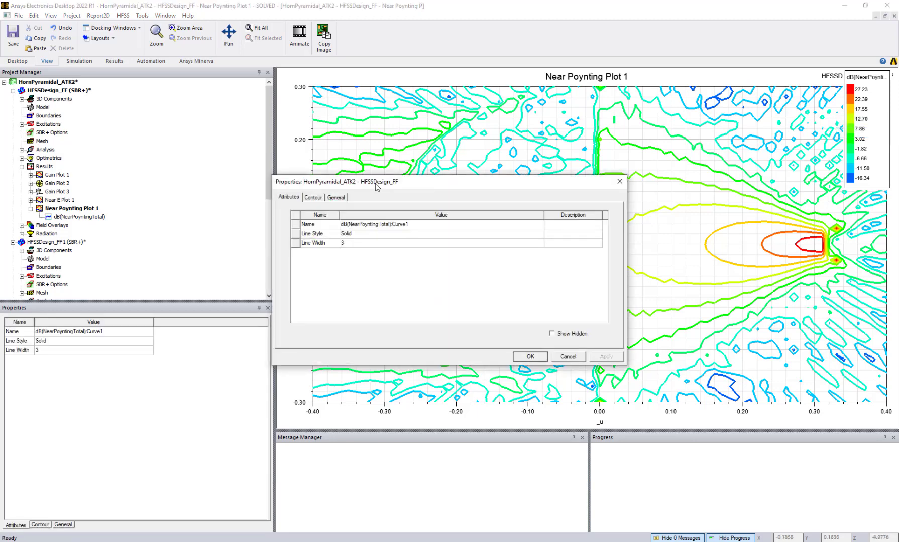
drag(381, 186, 147, 48)
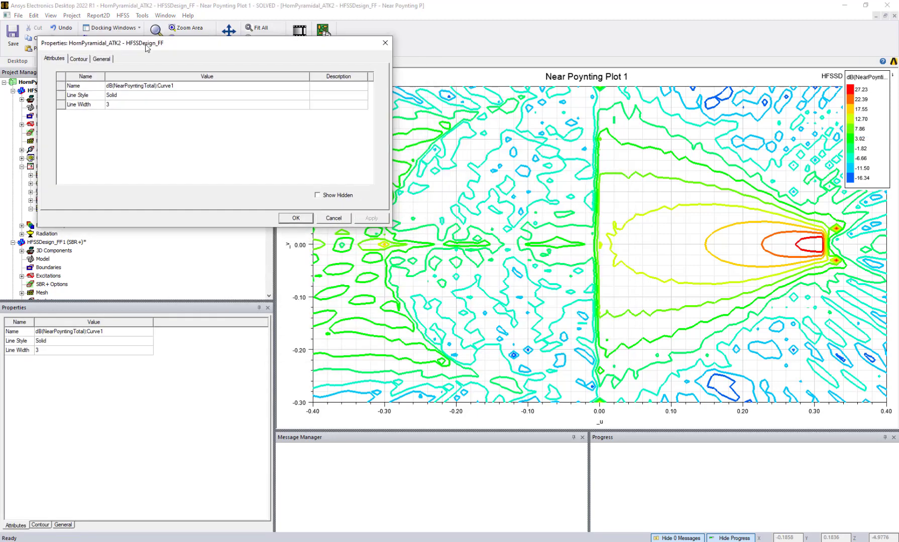
Overlay contour lines on the plot with each line labelled by its value
click(78, 58)
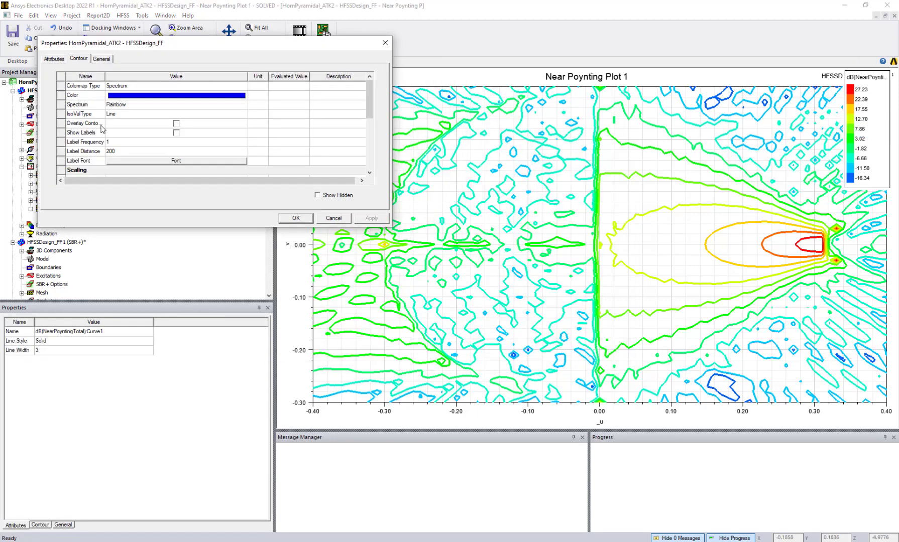
click(176, 124)
drag(106, 76, 162, 76)
click(371, 219)
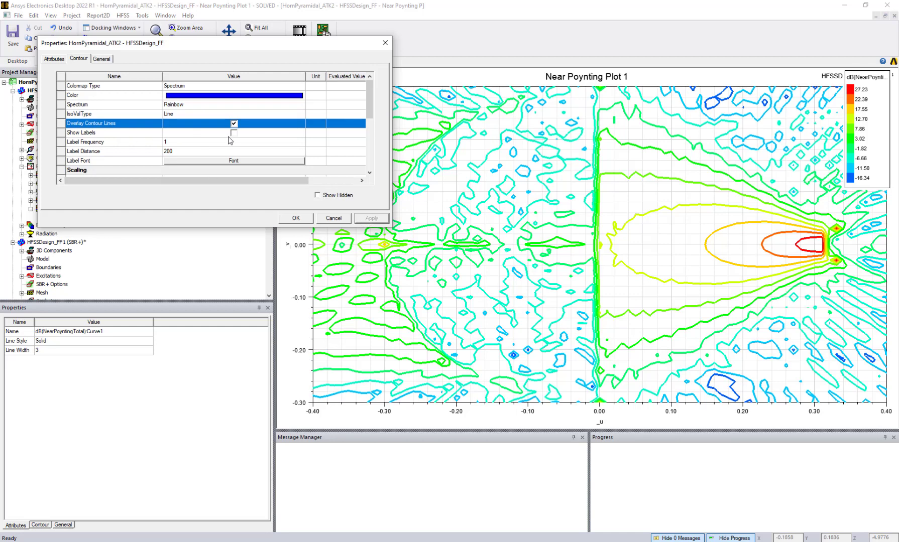
click(234, 134)
click(366, 219)
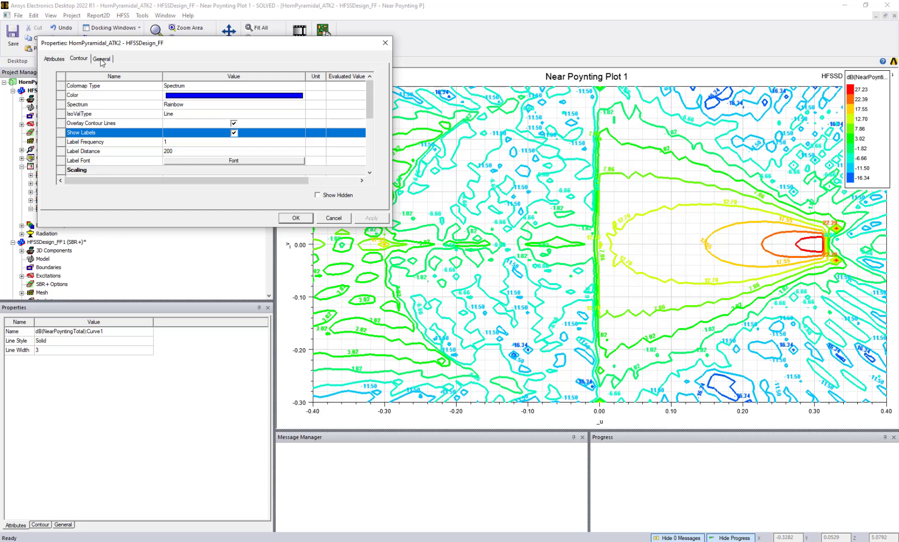
Draw the plot as a Rainbow Fringe fill, removing the contour lines and value labels
click(184, 110)
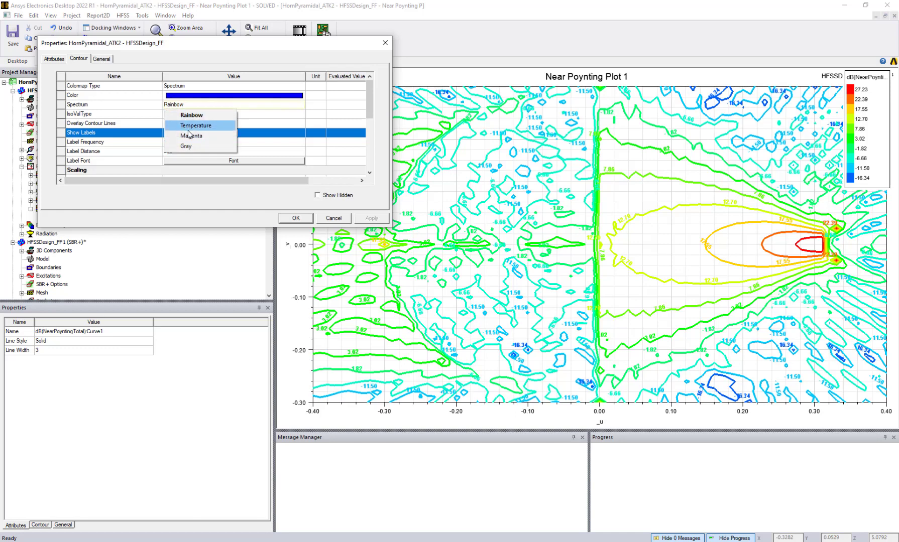
click(224, 74)
click(190, 114)
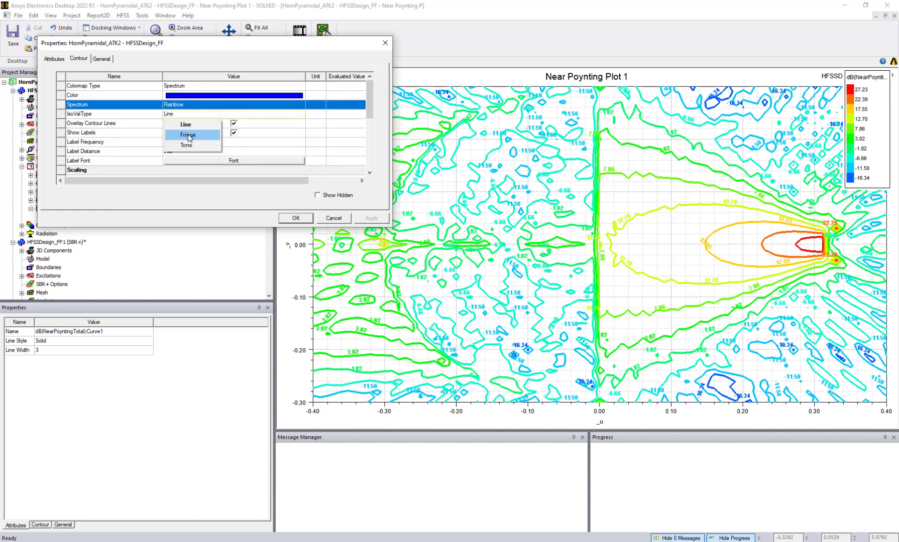
click(188, 135)
click(364, 219)
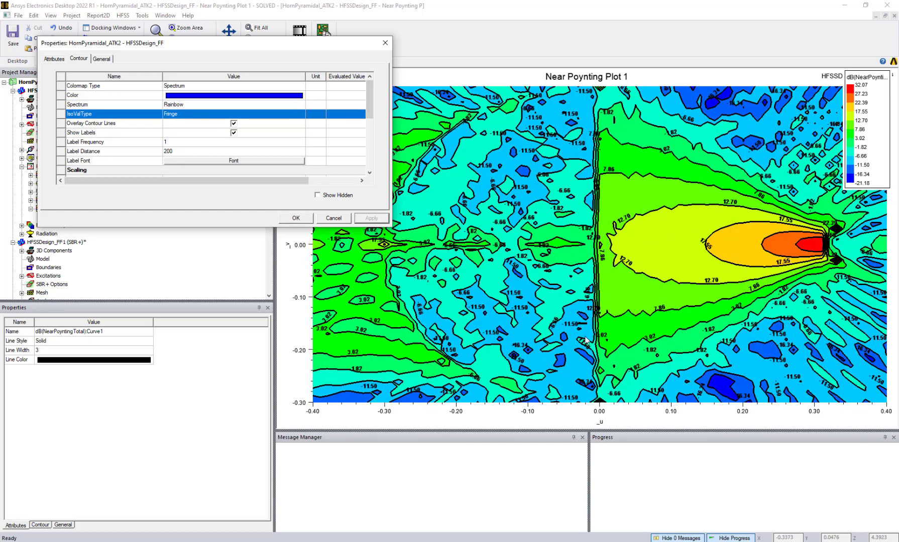
click(234, 123)
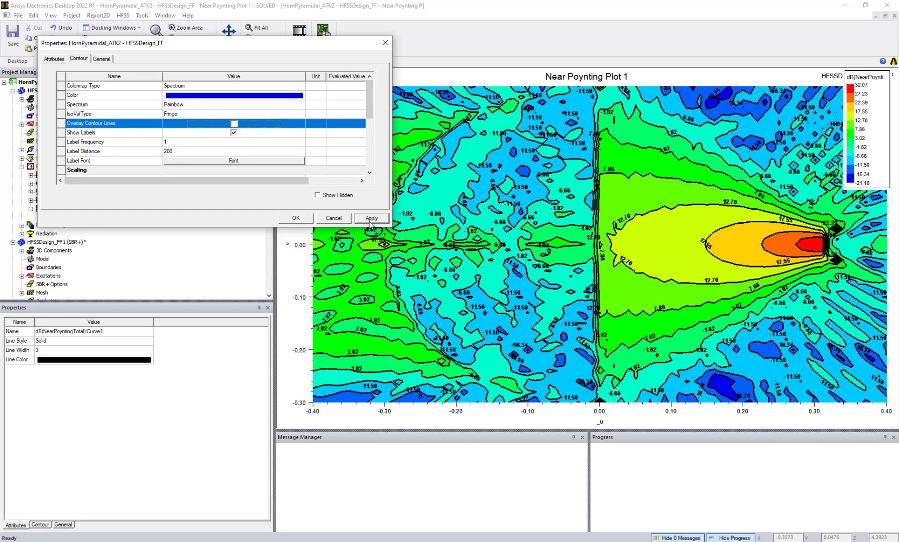
click(366, 220)
click(234, 133)
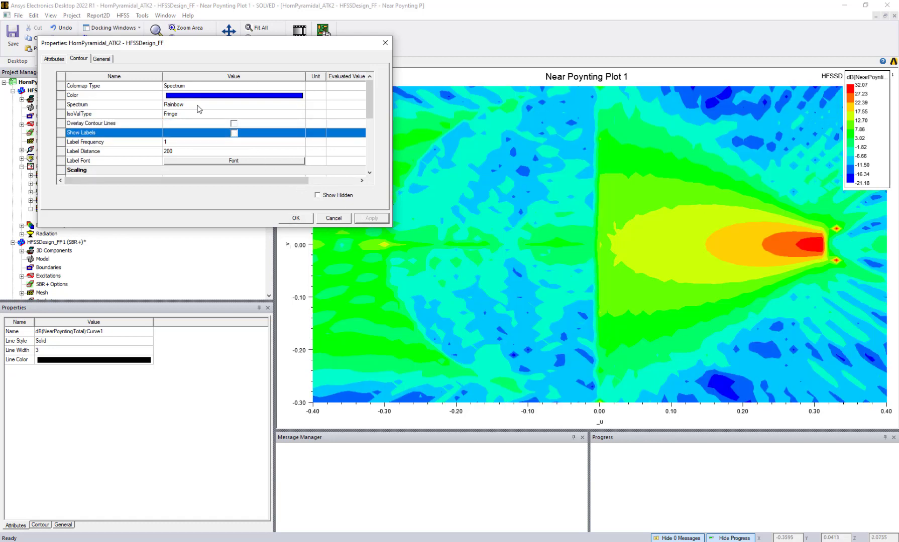
Specify colour scale limits with a minimum of 5, then close the properties
scroll(195, 142, down, 2)
click(183, 127)
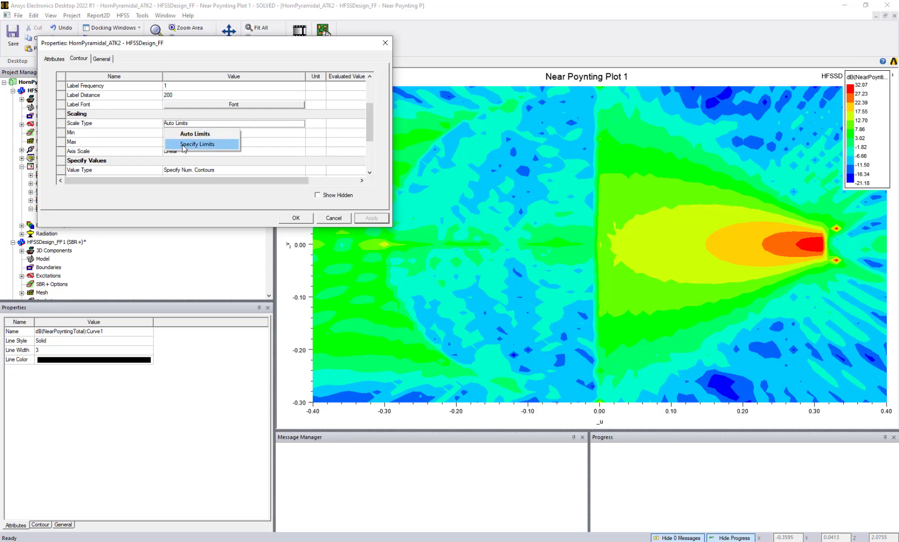
click(185, 143)
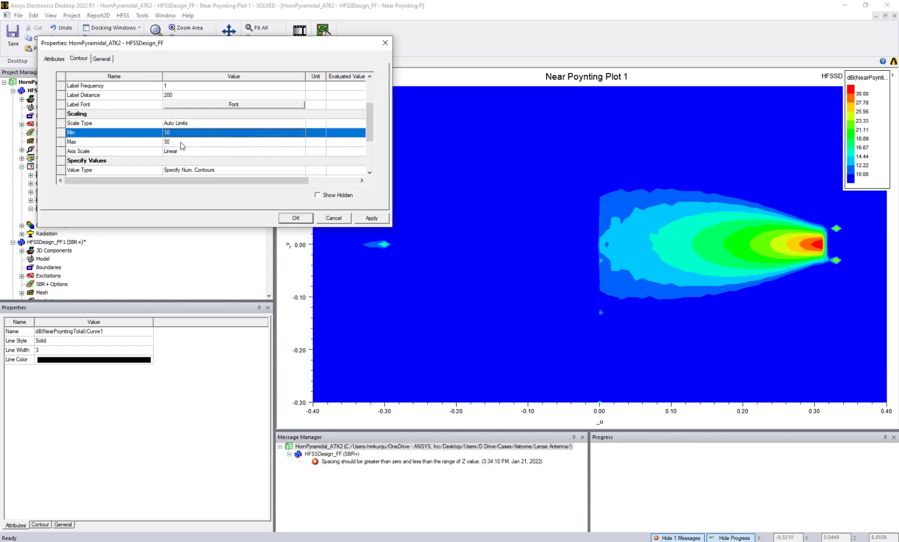
click(371, 218)
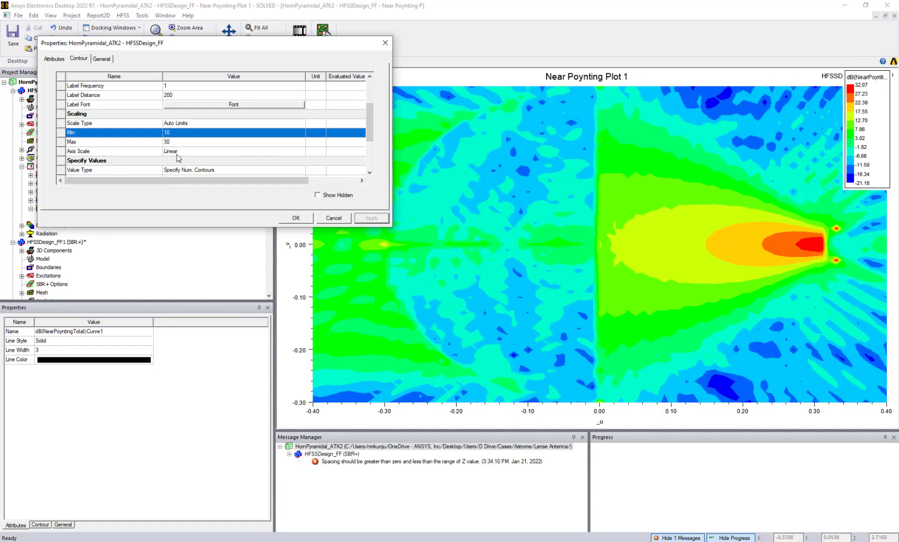
click(186, 134)
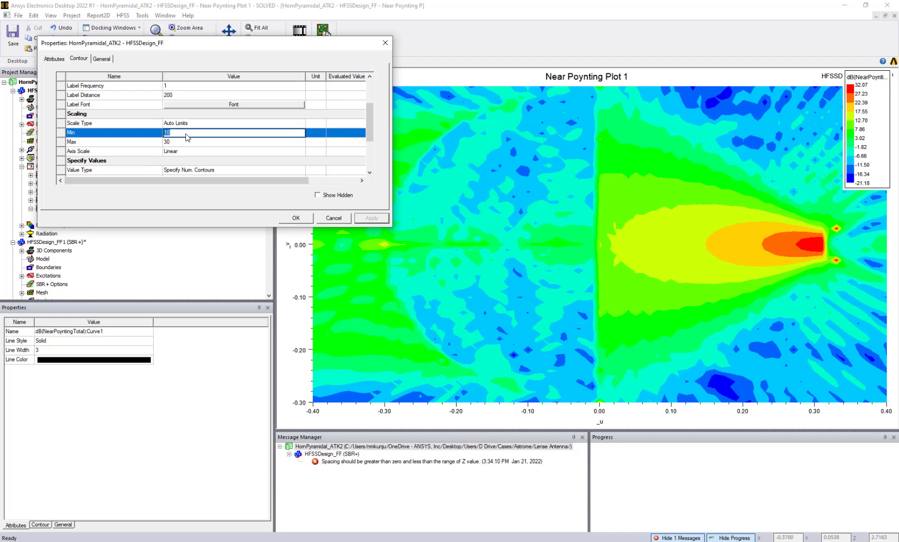
text(5)
click(367, 217)
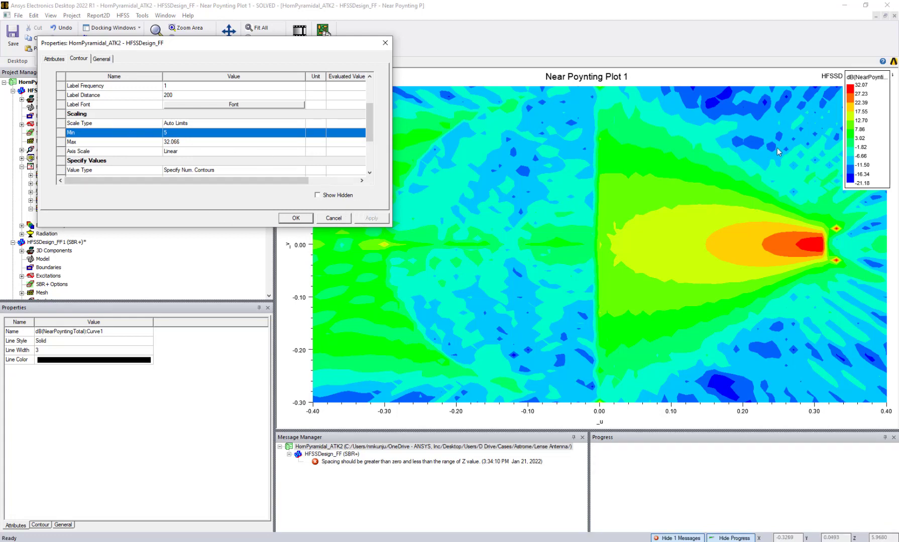
click(296, 218)
Show Near Poynting Plot 1 in the modeler window and open the design's 3D model
scroll(180, 168, down, 3)
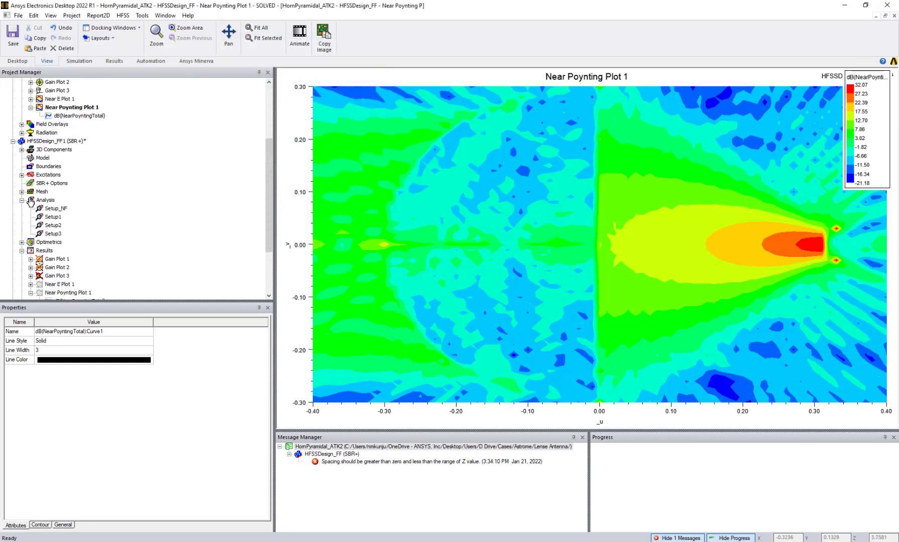
click(66, 109)
right_click(67, 110)
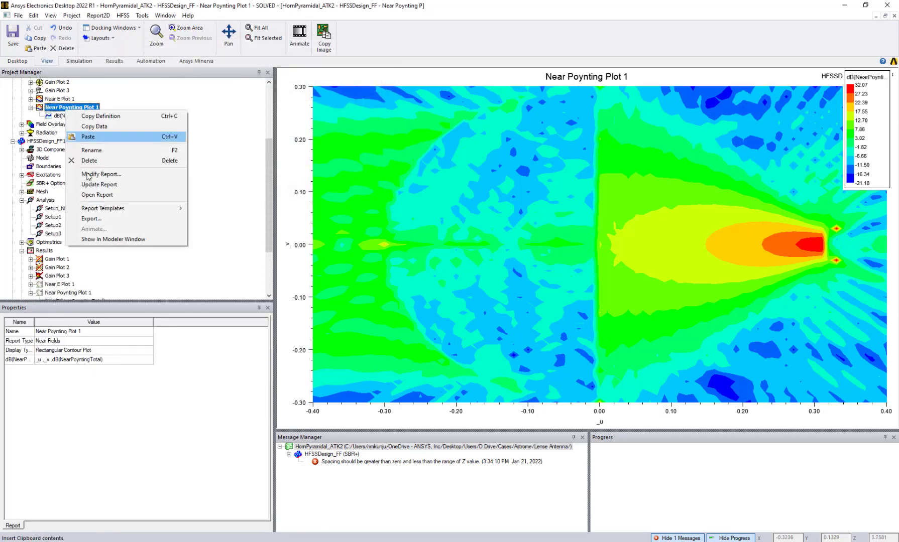
click(122, 239)
scroll(48, 125, up, 4)
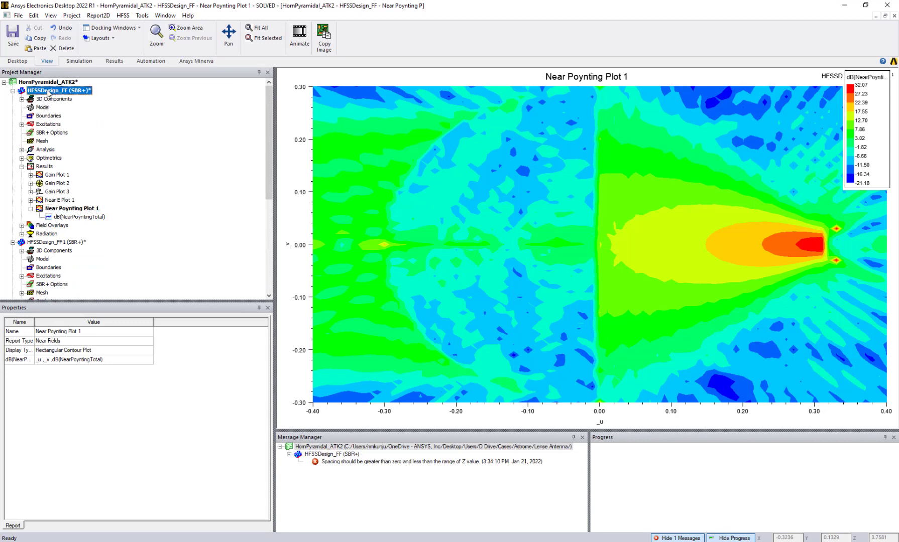
double_click(48, 91)
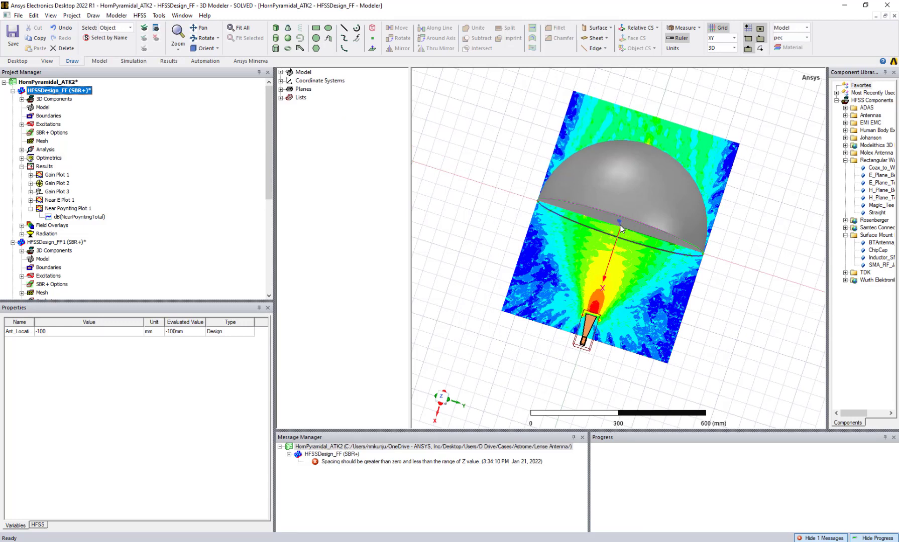
Overlay the Gain Plot 3 gain pattern on the horn and lens geometry
click(46, 193)
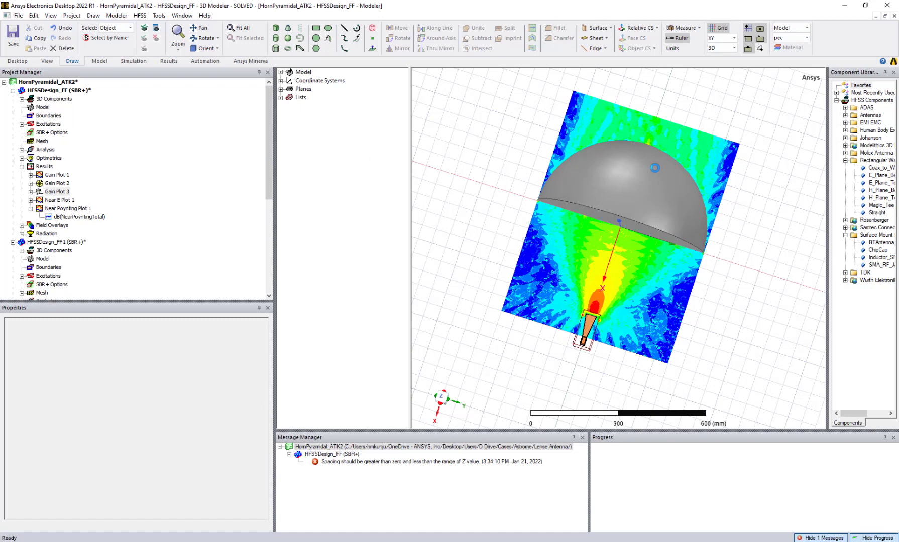
double_click(45, 192)
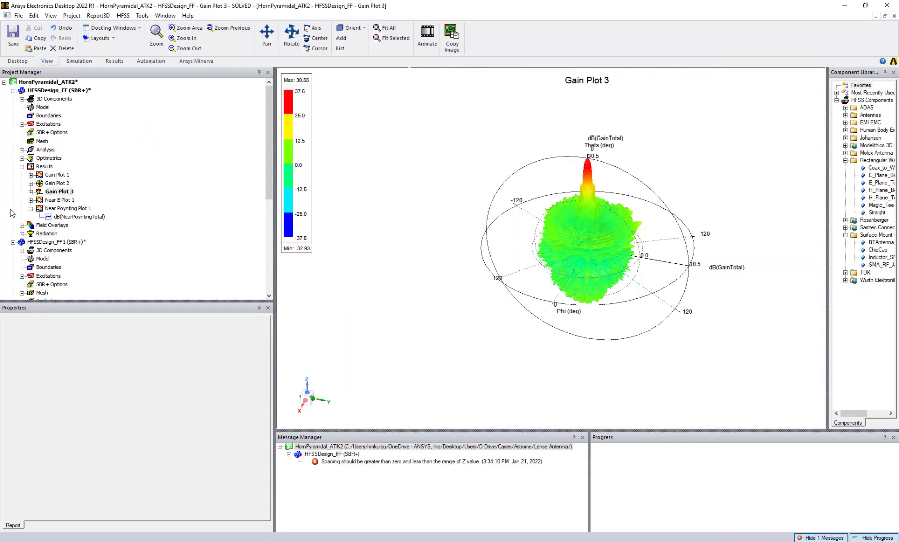
right_click(54, 191)
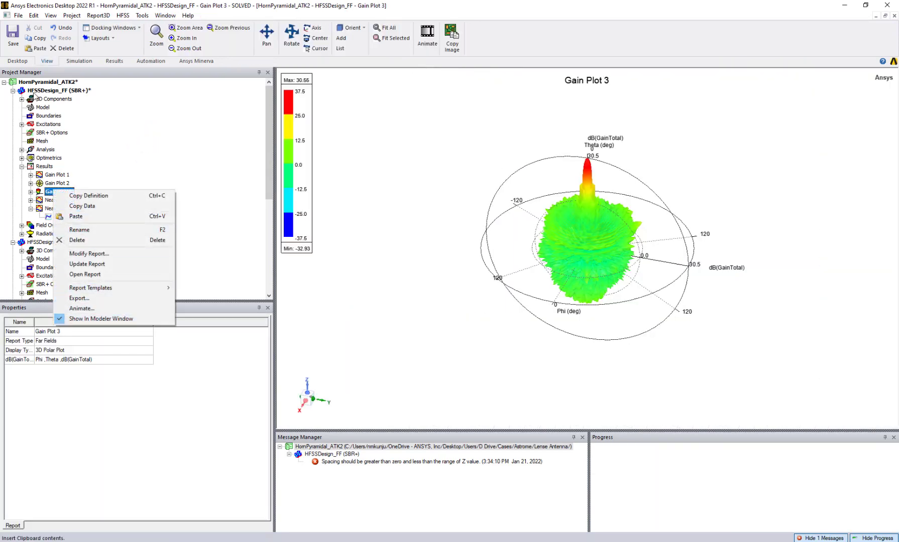
click(99, 318)
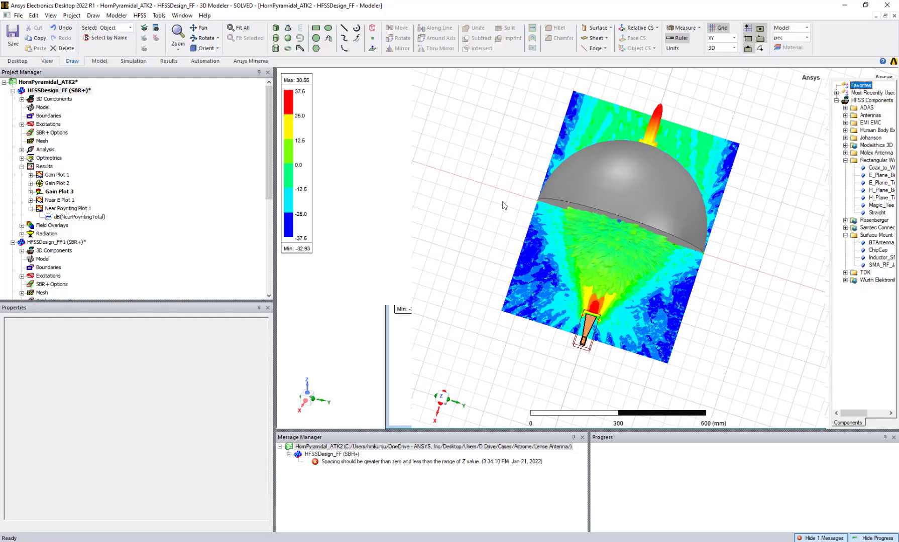